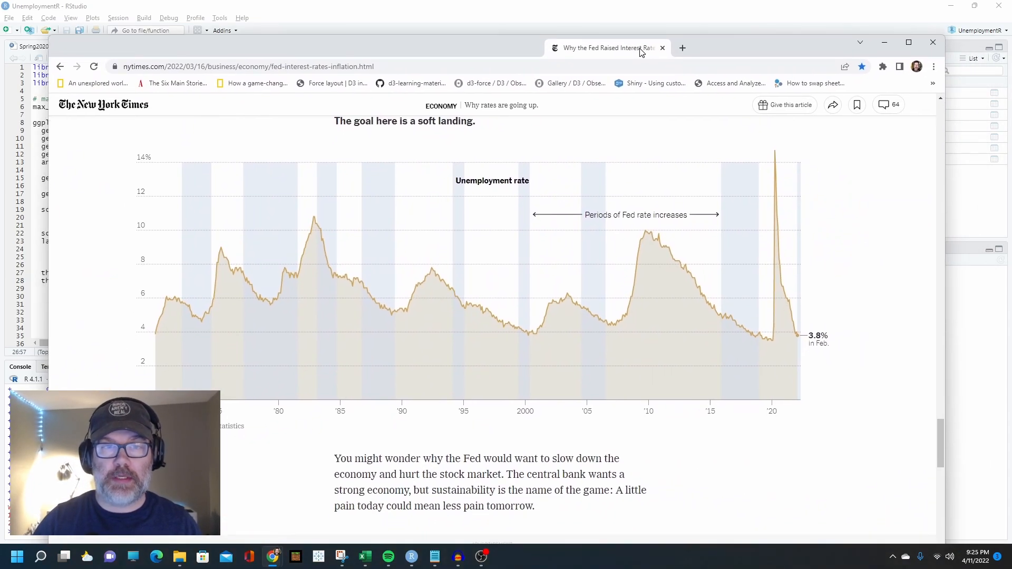
Run the ggplot code to render the Unemployment Rate chart
{"action": "left_click_drag", "start_coordinate": [640, 49], "coordinate": [639, 49]}
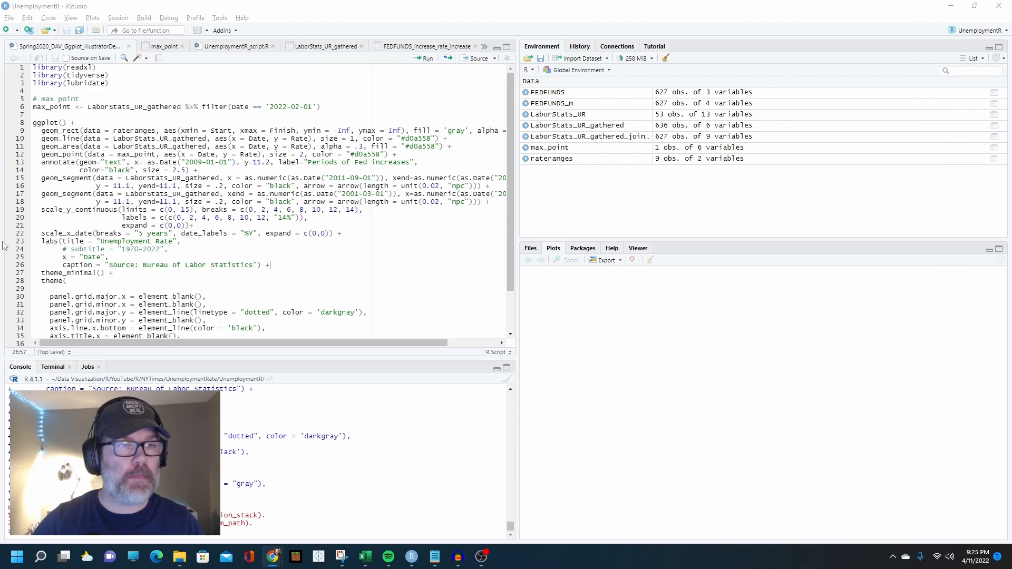
{"action": "left_click", "coordinate": [68, 147]}
{"action": "key", "text": "ctrl+Return"}
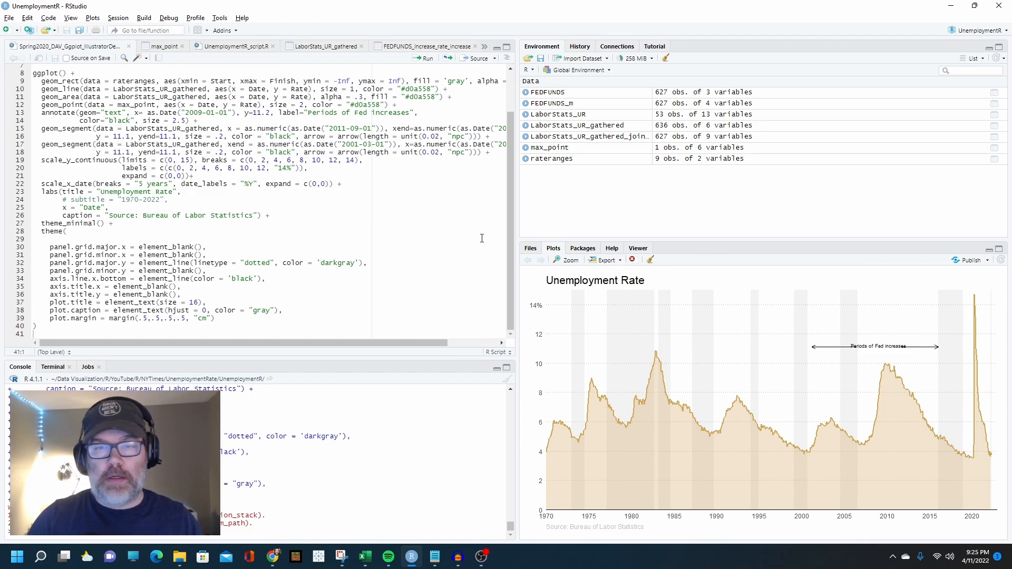
{"action": "scroll", "coordinate": [279, 163], "scroll_direction": "up", "scroll_amount": 2}
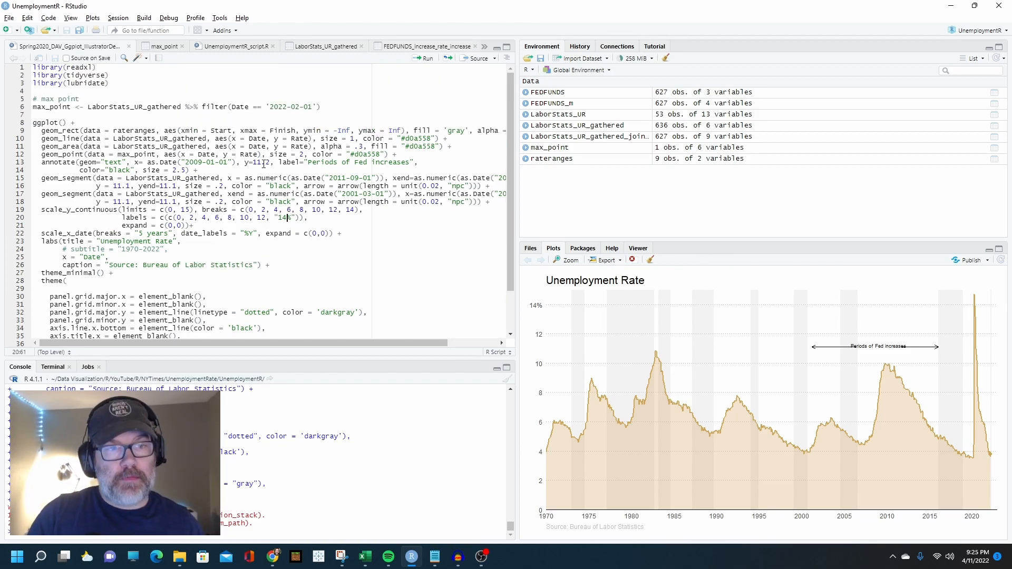
{"action": "scroll", "coordinate": [263, 165], "scroll_direction": "down", "scroll_amount": 2}
Export the plot as an 18 by 8 inch PDF named TutorialViz
{"action": "left_click", "coordinate": [606, 260]}
{"action": "left_click", "coordinate": [630, 280]}
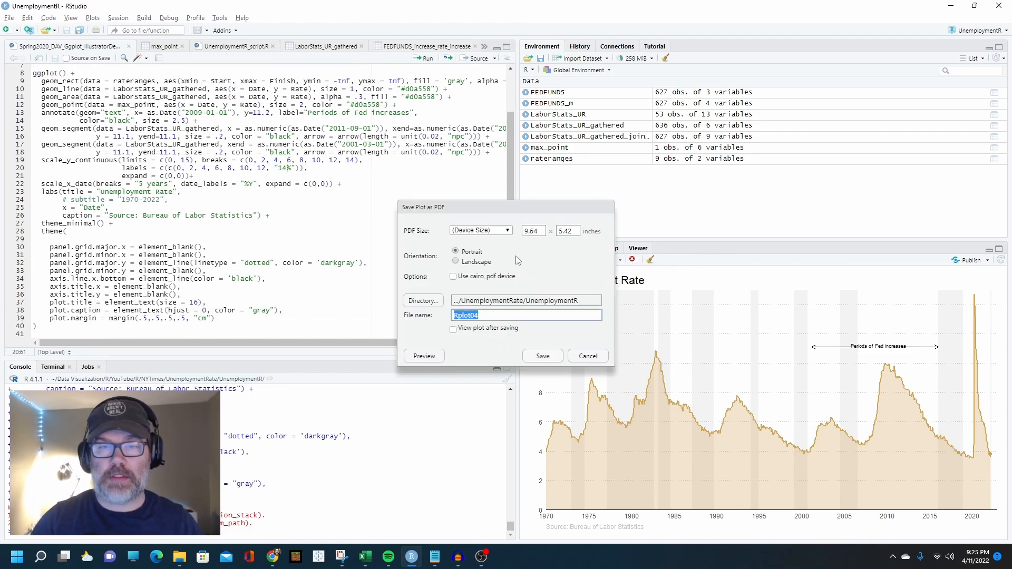
{"action": "double_click", "coordinate": [527, 231]}
{"action": "type", "text": "18"}
{"action": "key", "text": "Tab"}
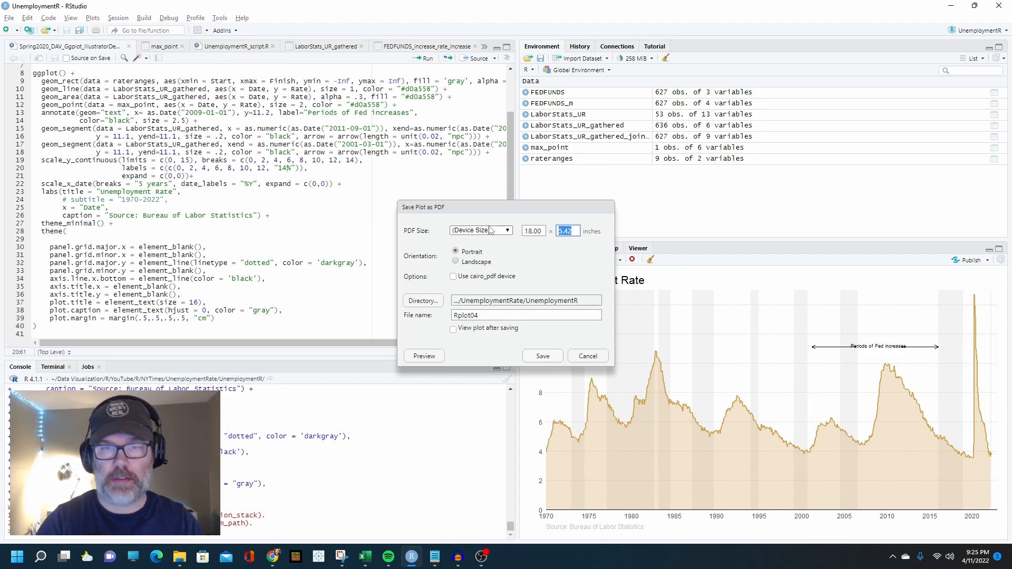
{"action": "key", "text": "Tab"}
{"action": "left_click_drag", "start_coordinate": [478, 315], "coordinate": [451, 312]}
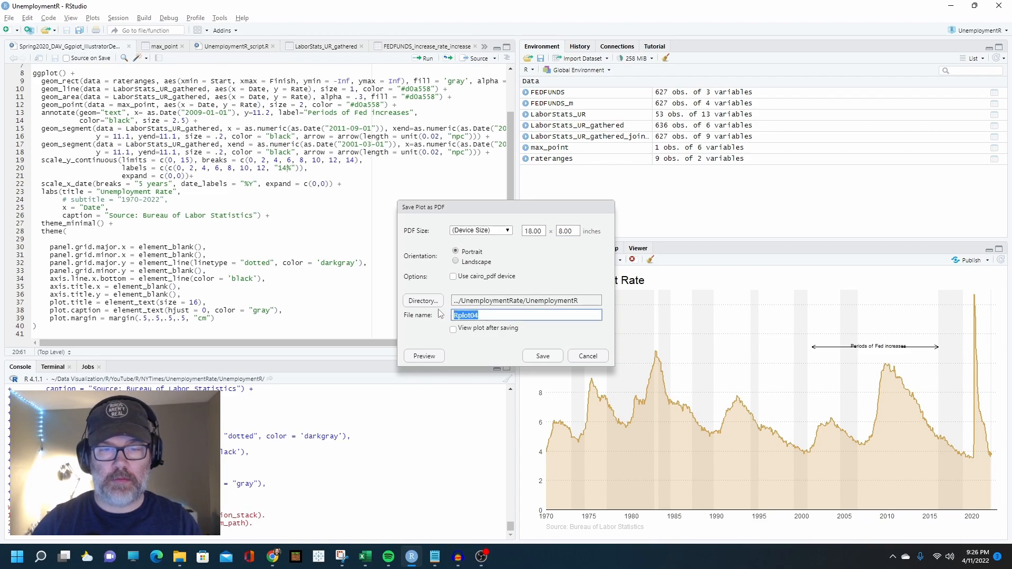
{"action": "type", "text": "TutorialViz"}
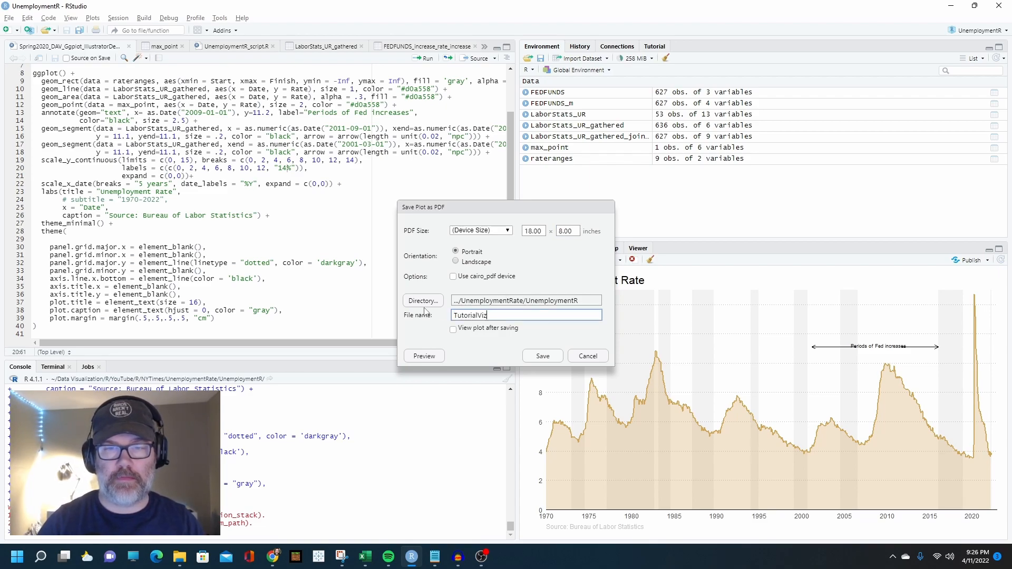
{"action": "left_click", "coordinate": [543, 357]}
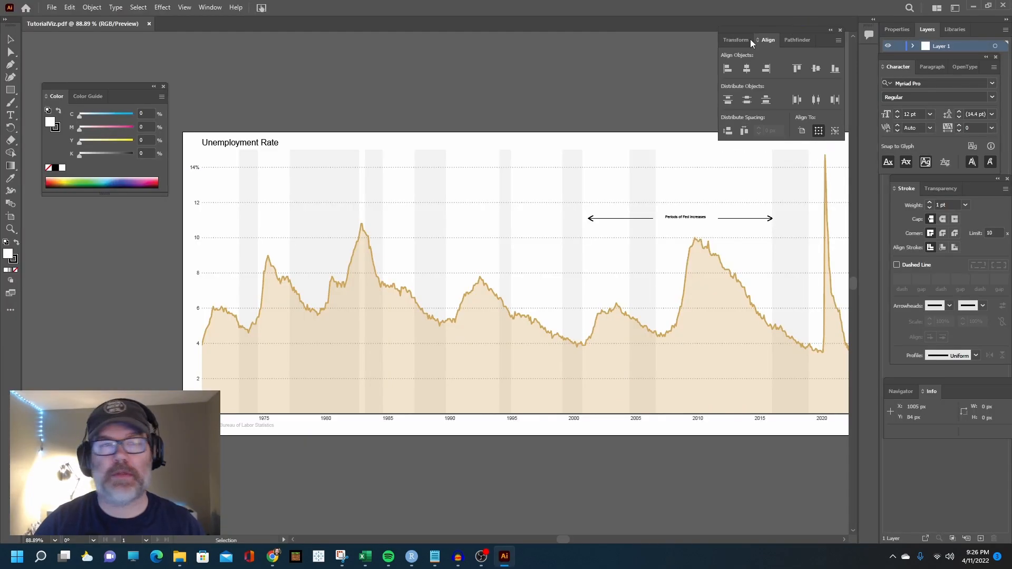
In Illustrator, release the clipping masks on all objects of TutorialViz.pdf
{"action": "left_click_drag", "start_coordinate": [89, 123], "coordinate": [90, 272]}
{"action": "left_click_drag", "start_coordinate": [565, 541], "coordinate": [568, 543]}
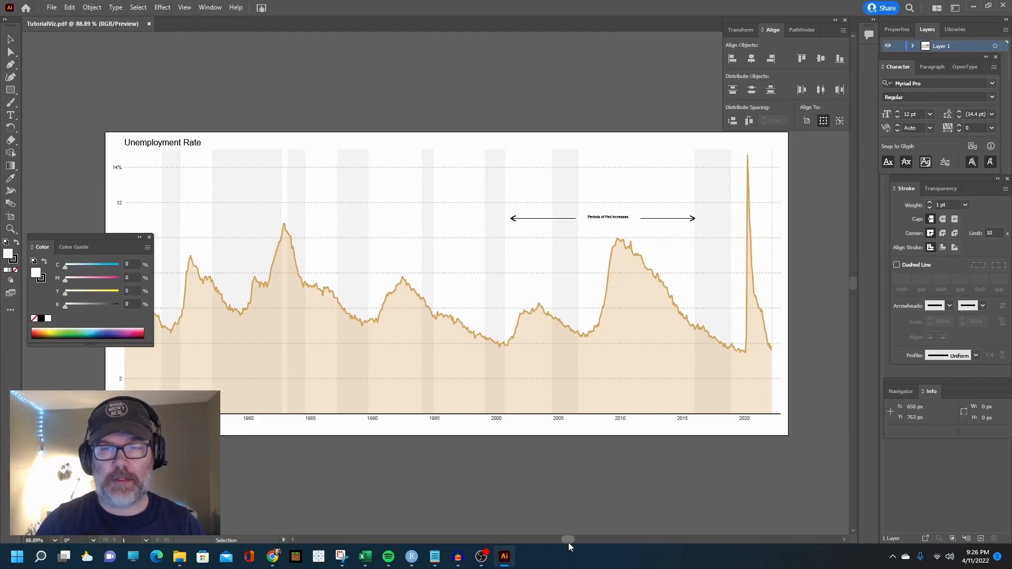
{"action": "key", "text": "ctrl+a"}
{"action": "left_click", "coordinate": [91, 7]}
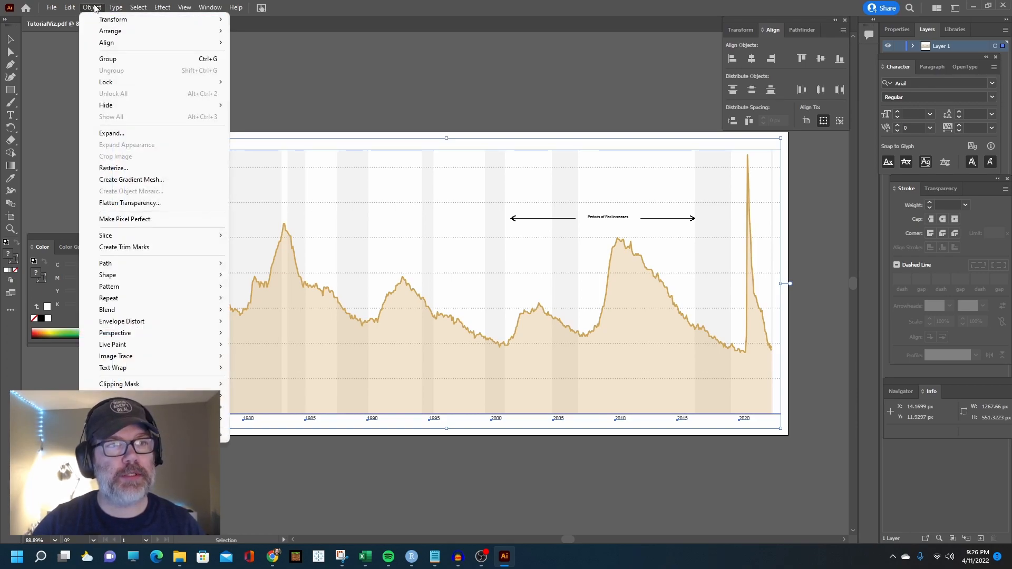
{"action": "mouse_move", "coordinate": [162, 384]}
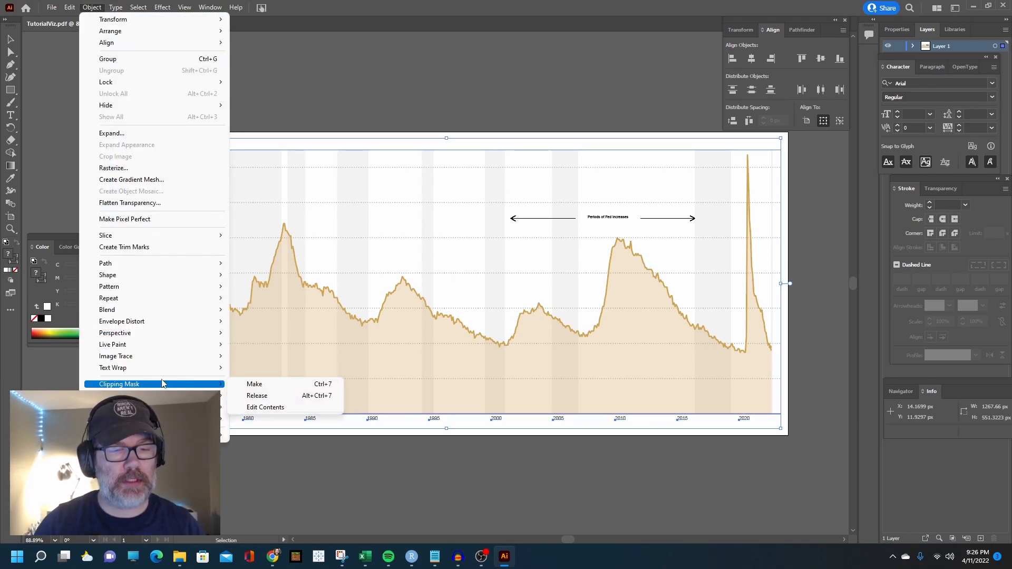
{"action": "left_click", "coordinate": [257, 396]}
Select individual shaded bands and other chart elements to check whether they are separately editable
{"action": "left_click", "coordinate": [264, 181]}
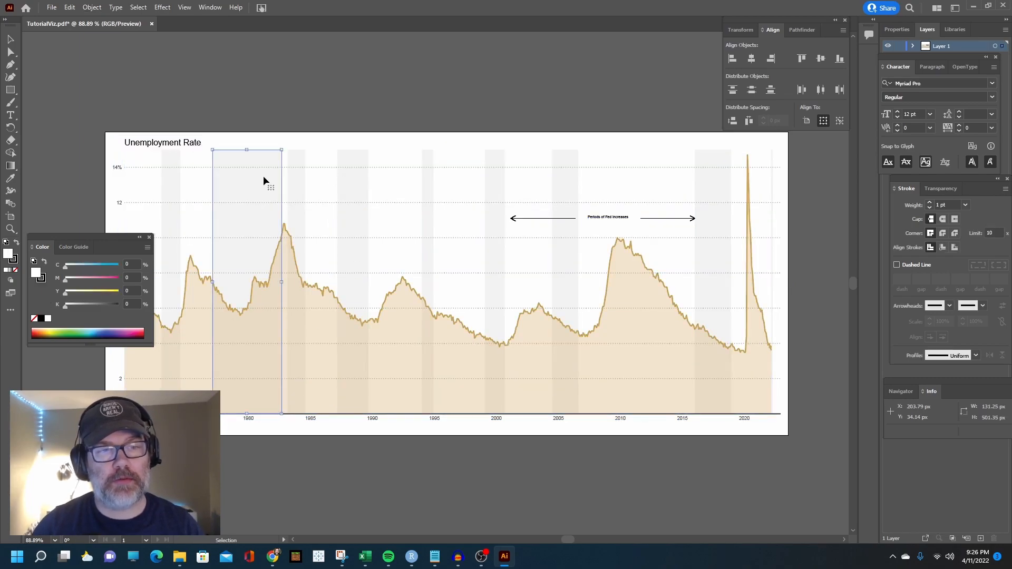
{"action": "key", "text": "Delete"}
{"action": "left_click", "coordinate": [341, 219]}
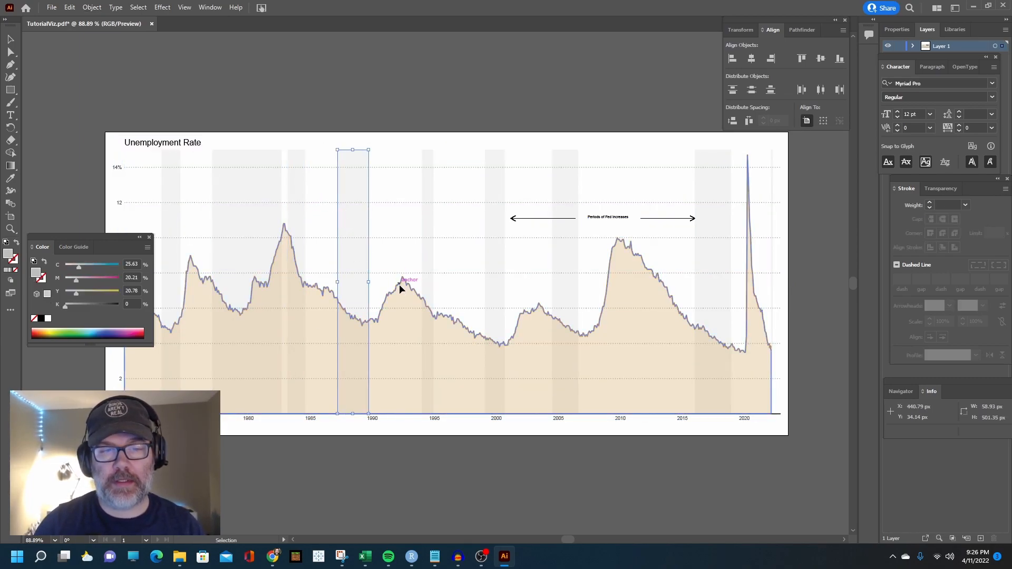
{"action": "left_click", "coordinate": [581, 273]}
{"action": "left_click", "coordinate": [606, 253]}
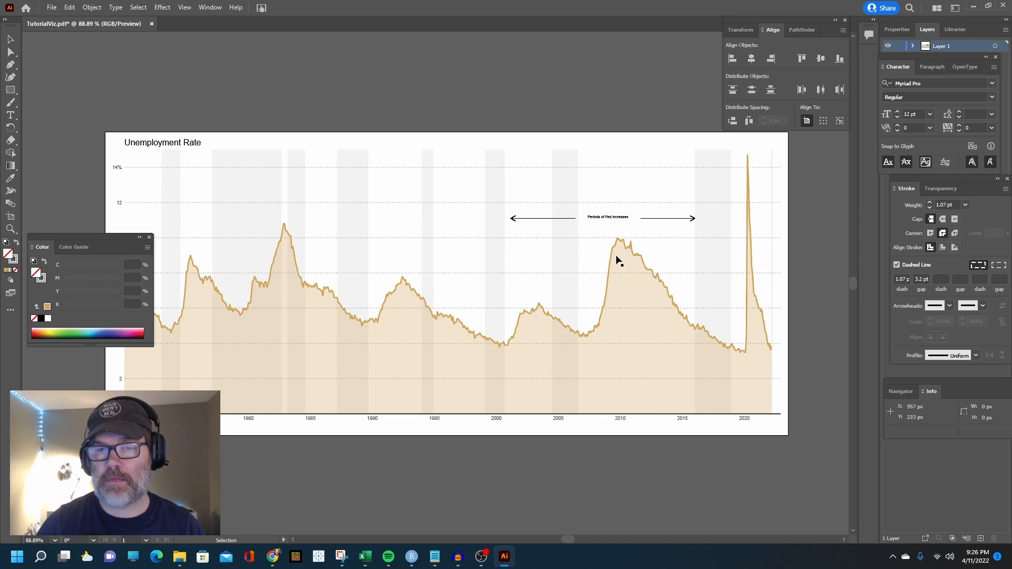
{"action": "left_click", "coordinate": [704, 253]}
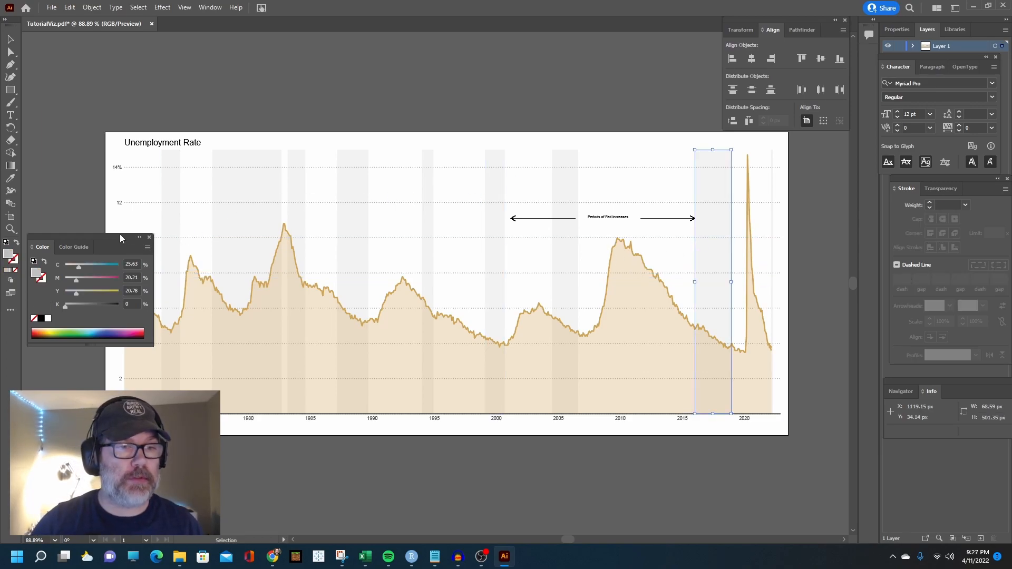
Delete the two arrows on either side of the "Periods of Fed increases" label
{"action": "left_click_drag", "start_coordinate": [120, 238], "coordinate": [98, 244]}
{"action": "left_click", "coordinate": [515, 218]}
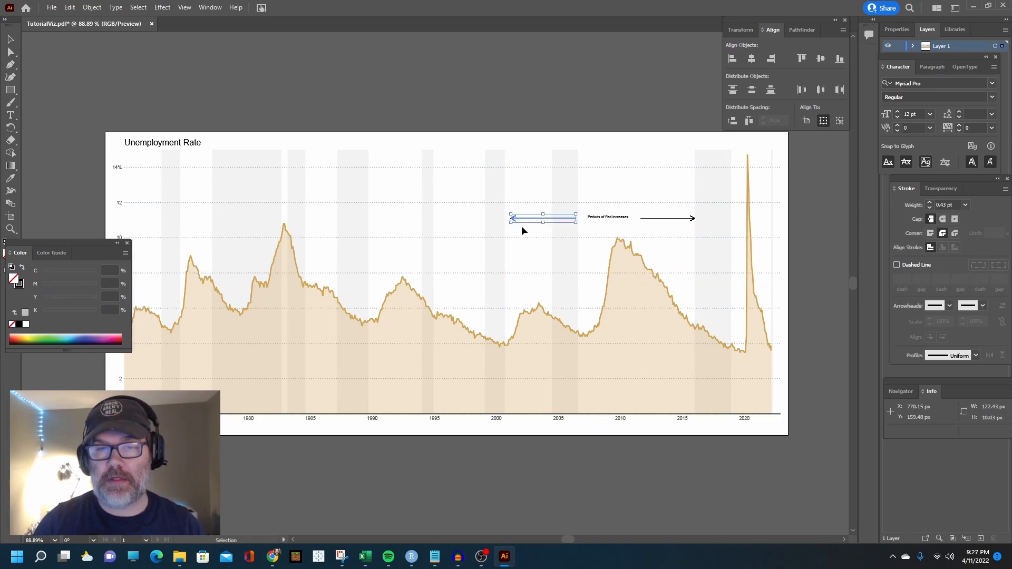
{"action": "key", "text": "Delete"}
{"action": "left_click", "coordinate": [660, 219]}
{"action": "key", "text": "Delete"}
{"action": "left_click_drag", "start_coordinate": [691, 222], "coordinate": [686, 225]}
{"action": "key", "text": "Delete"}
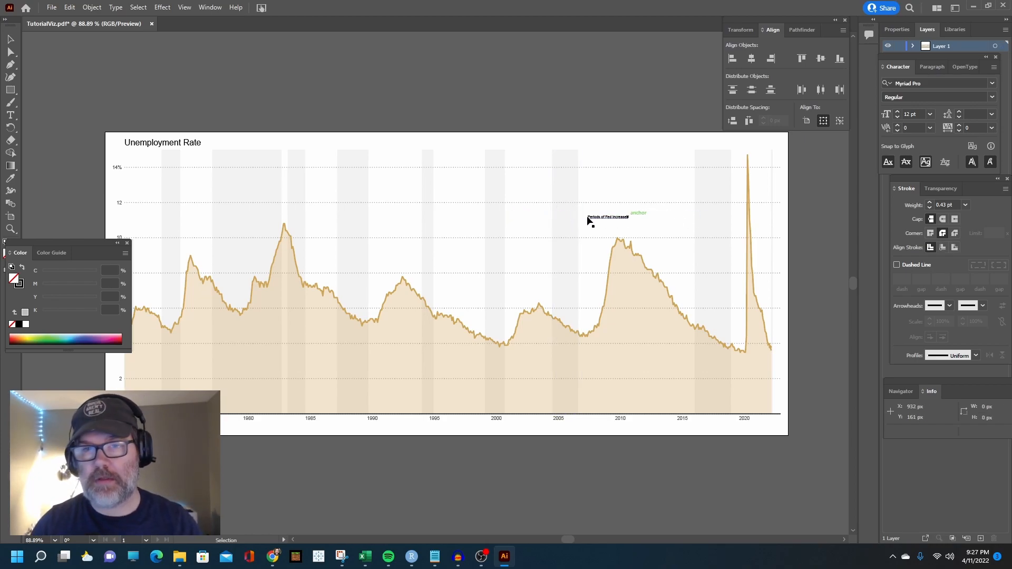
Select all text with the same appearance as the 14% label and scale each object to 200% horizontally and vertically with Transform Each
{"action": "left_click_drag", "start_coordinate": [84, 242], "coordinate": [23, 256]}
{"action": "left_click", "coordinate": [117, 167]}
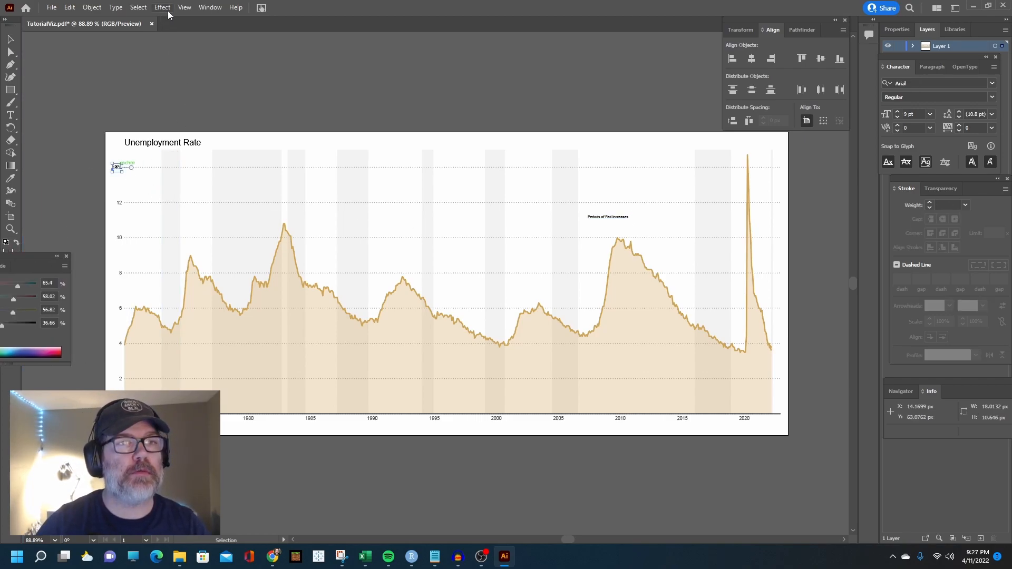
{"action": "left_click", "coordinate": [138, 7]}
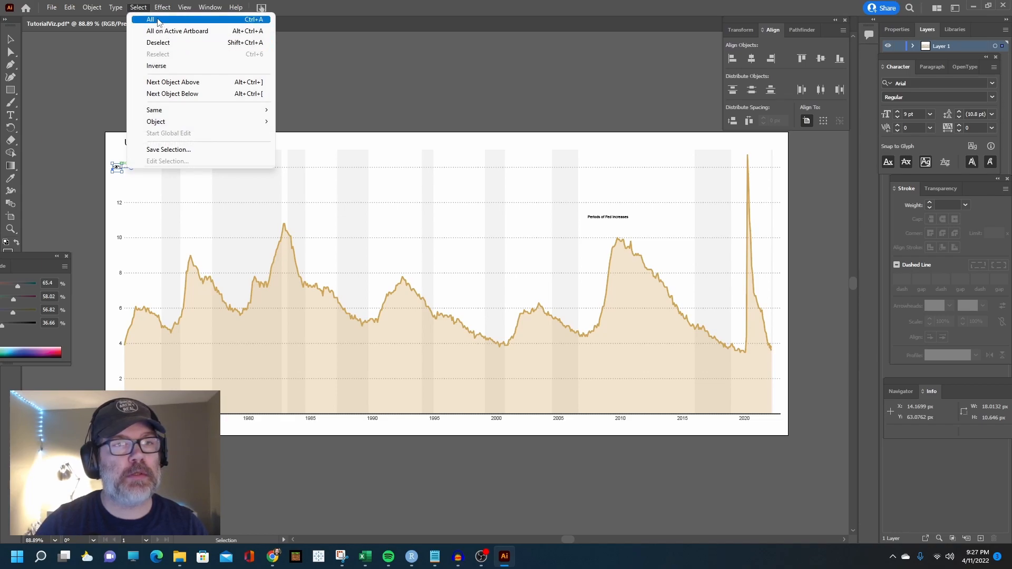
{"action": "mouse_move", "coordinate": [179, 110]}
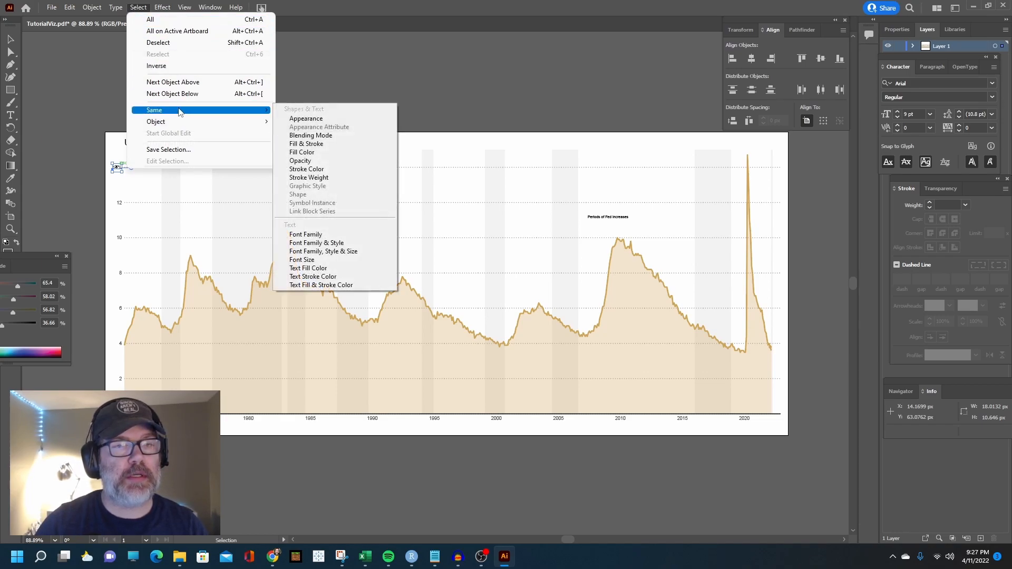
{"action": "left_click", "coordinate": [321, 119]}
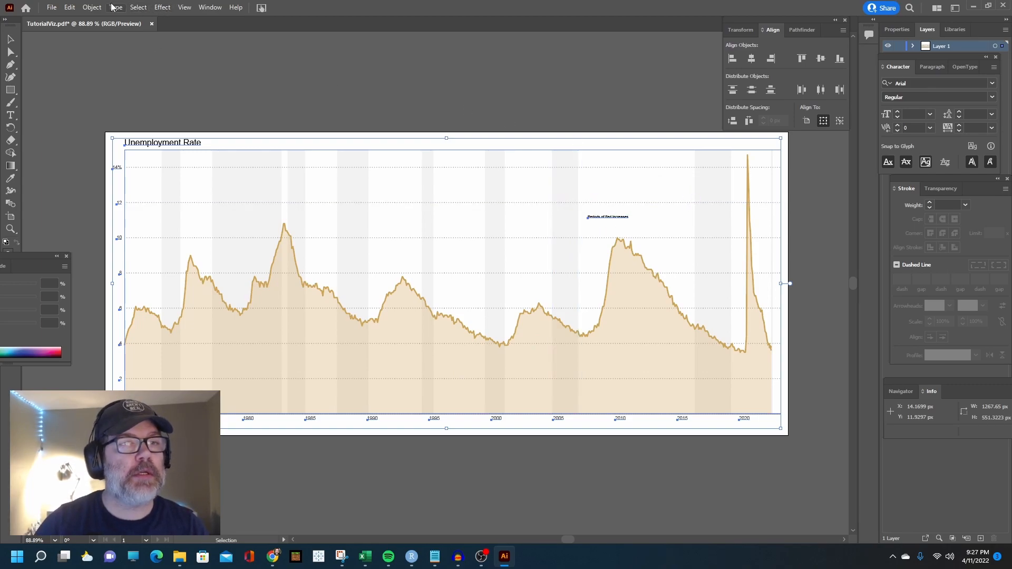
{"action": "left_click", "coordinate": [91, 7]}
{"action": "mouse_move", "coordinate": [126, 20]}
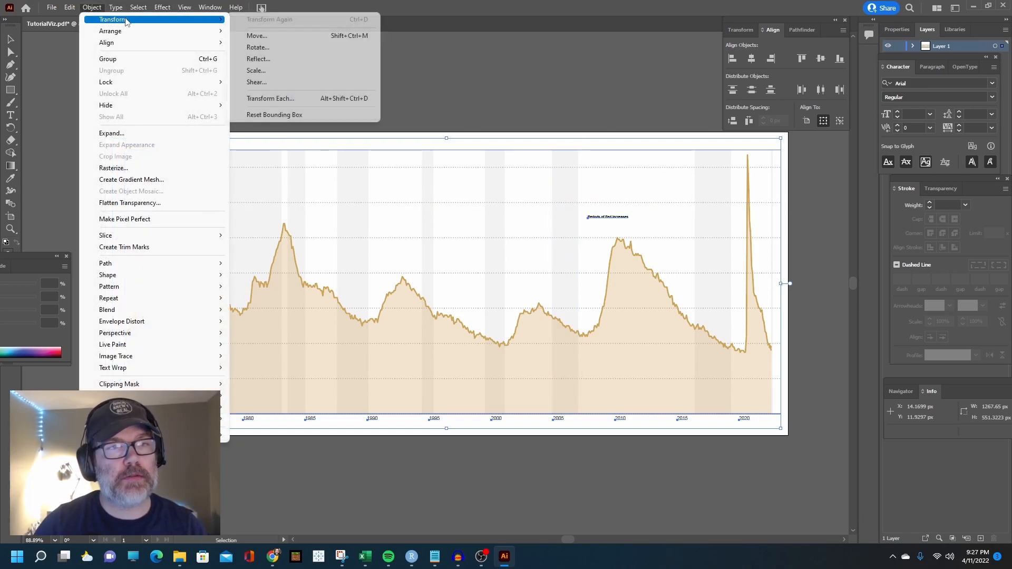
{"action": "left_click", "coordinate": [271, 98]}
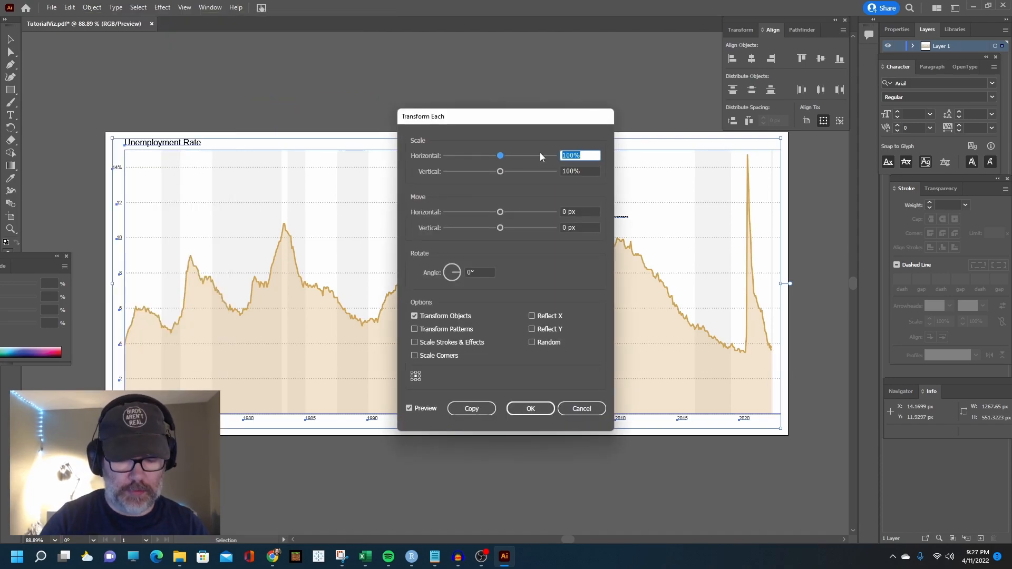
{"action": "type", "text": "200"}
{"action": "key", "text": "Tab"}
{"action": "type", "text": "200"}
{"action": "key", "text": "Tab"}
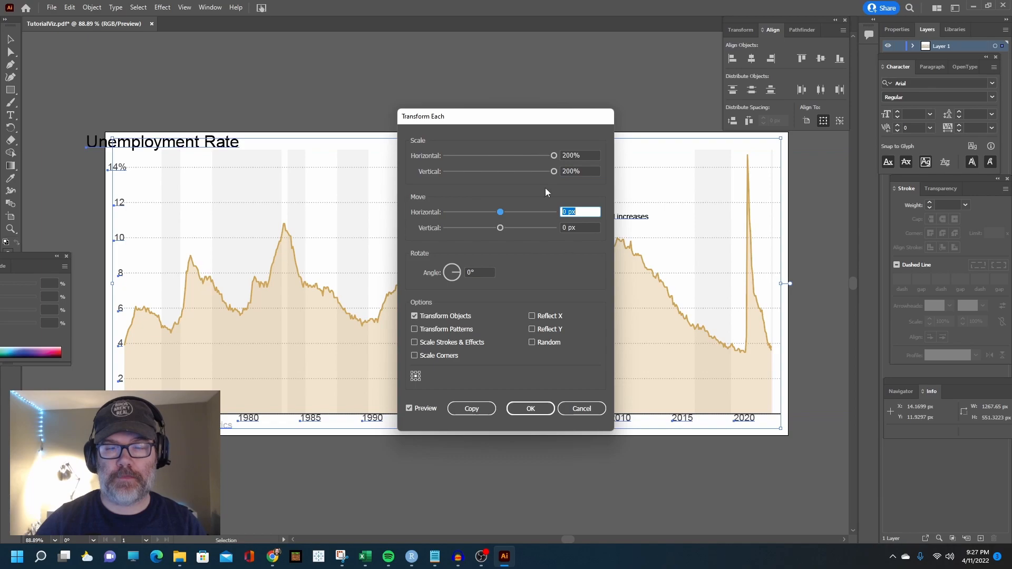
{"action": "left_click", "coordinate": [531, 408]}
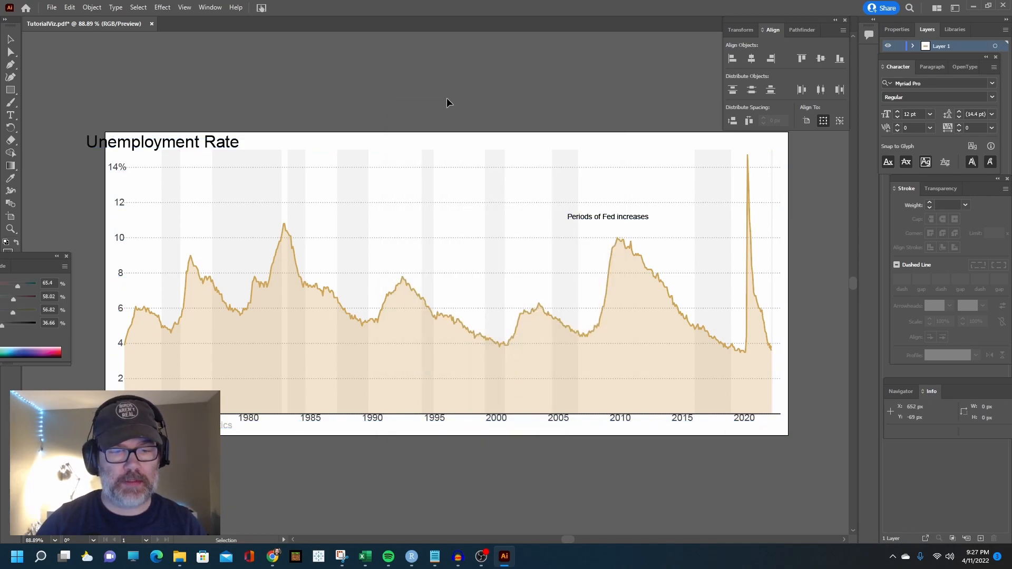
Delete the Unemployment Rate title and shift all y-axis labels slightly outward from the plot area
{"action": "left_click", "coordinate": [149, 143]}
{"action": "key", "text": "Delete"}
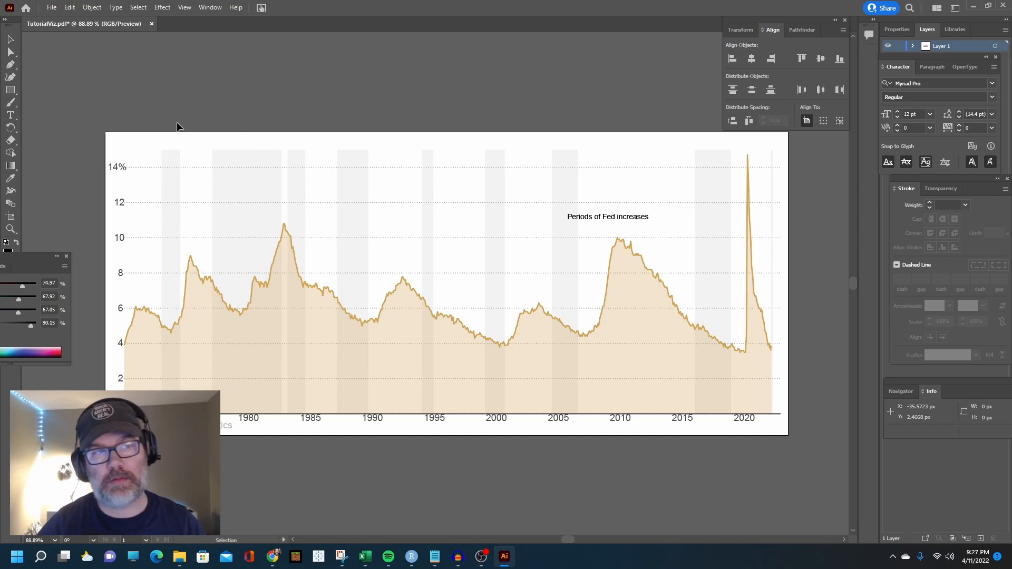
{"action": "left_click", "coordinate": [118, 166]}
{"action": "left_click", "coordinate": [120, 202], "text": "shift"}
{"action": "left_click", "coordinate": [121, 237], "text": "shift"}
{"action": "left_click", "coordinate": [123, 274], "text": "shift"}
{"action": "left_click", "coordinate": [122, 308], "text": "shift"}
{"action": "left_click_drag", "start_coordinate": [120, 169], "coordinate": [116, 169]}
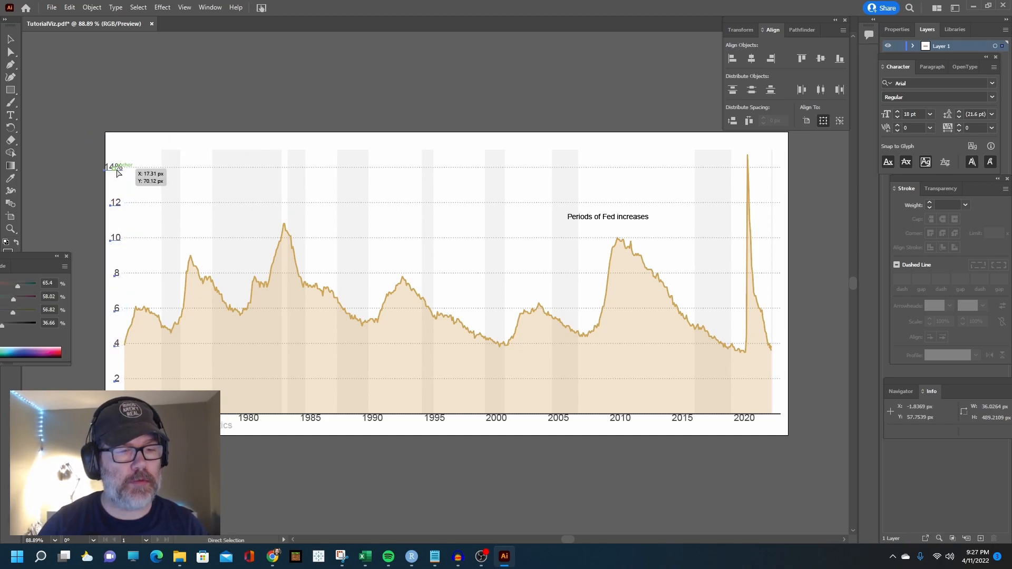
{"action": "key", "text": "v"}
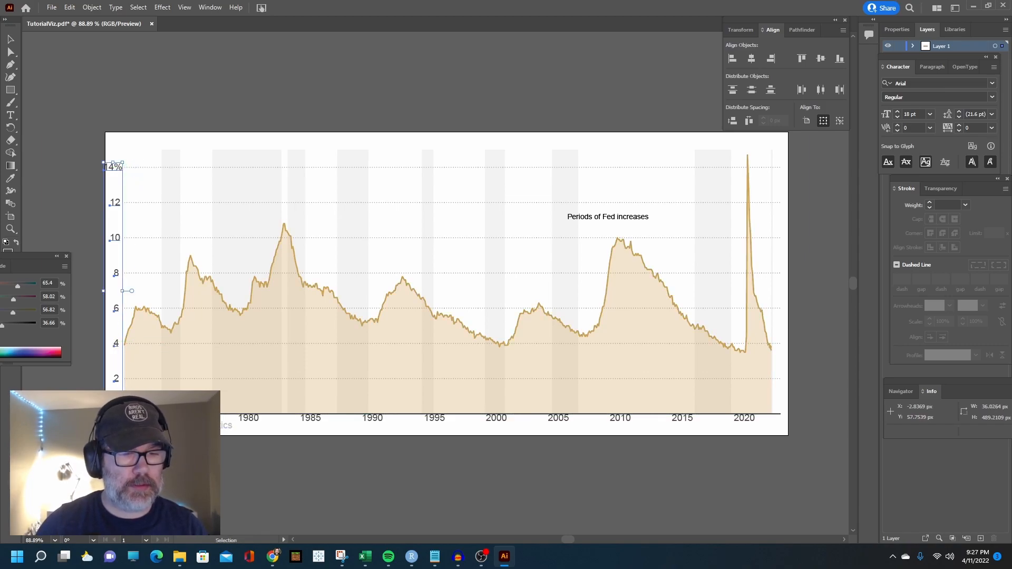
Move the source caption below the artboard and lower the row of year labels slightly beneath the x-axis
{"action": "left_click_drag", "start_coordinate": [158, 426], "coordinate": [174, 448]}
{"action": "left_click", "coordinate": [125, 419]}
{"action": "left_click_drag", "start_coordinate": [211, 421], "coordinate": [744, 428]}
{"action": "key", "text": "v"}
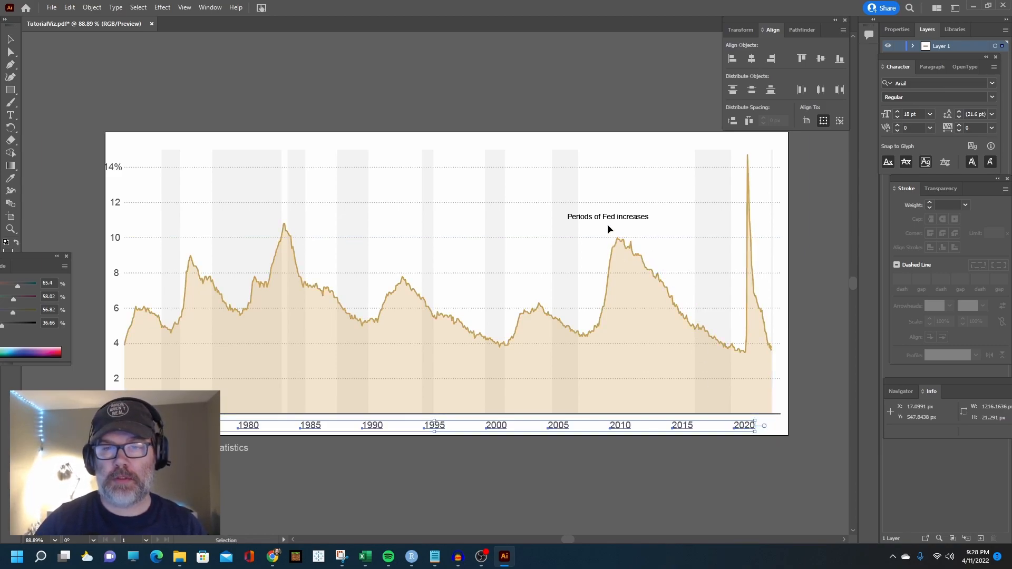
Select all text with the same appearance as the "Periods of Fed increases" label and set its font to Work Sans Light
{"action": "left_click", "coordinate": [608, 216]}
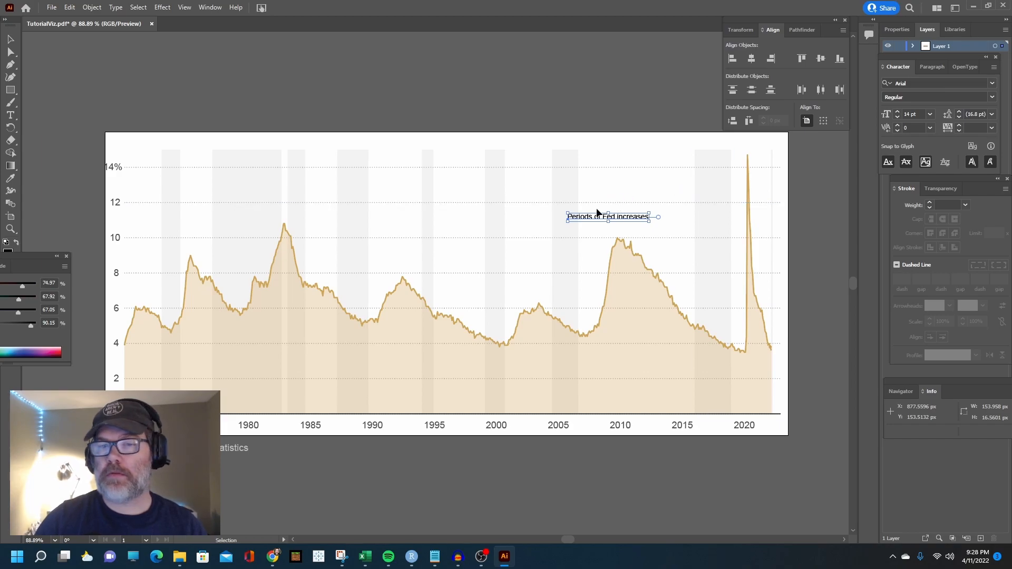
{"action": "left_click", "coordinate": [138, 7]}
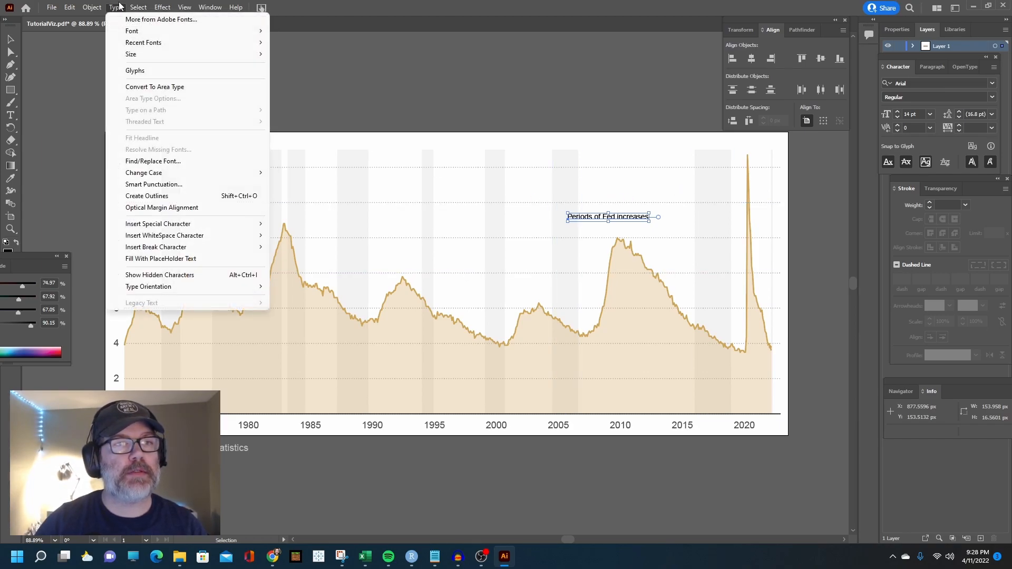
{"action": "mouse_move", "coordinate": [174, 110]}
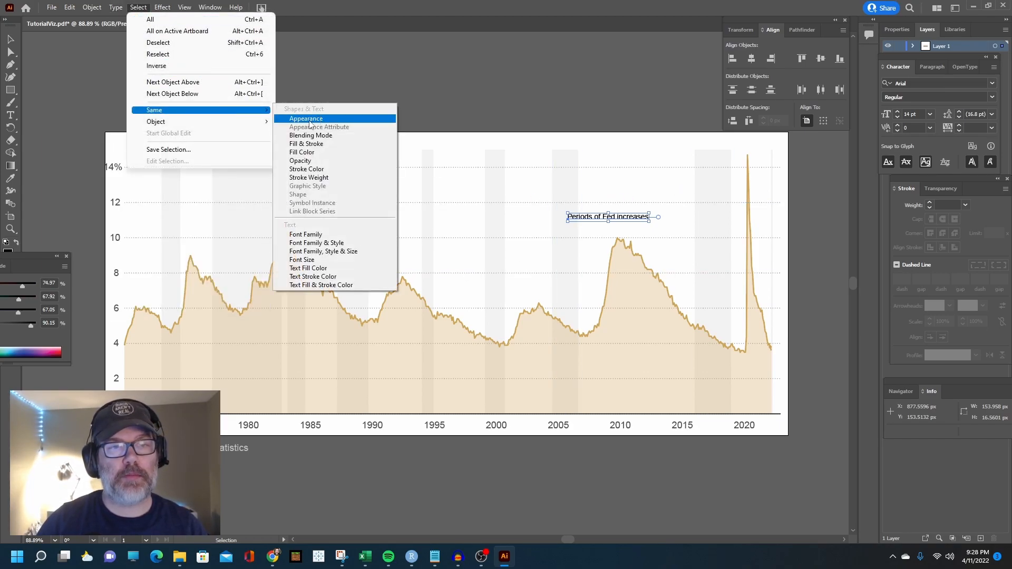
{"action": "left_click", "coordinate": [308, 119]}
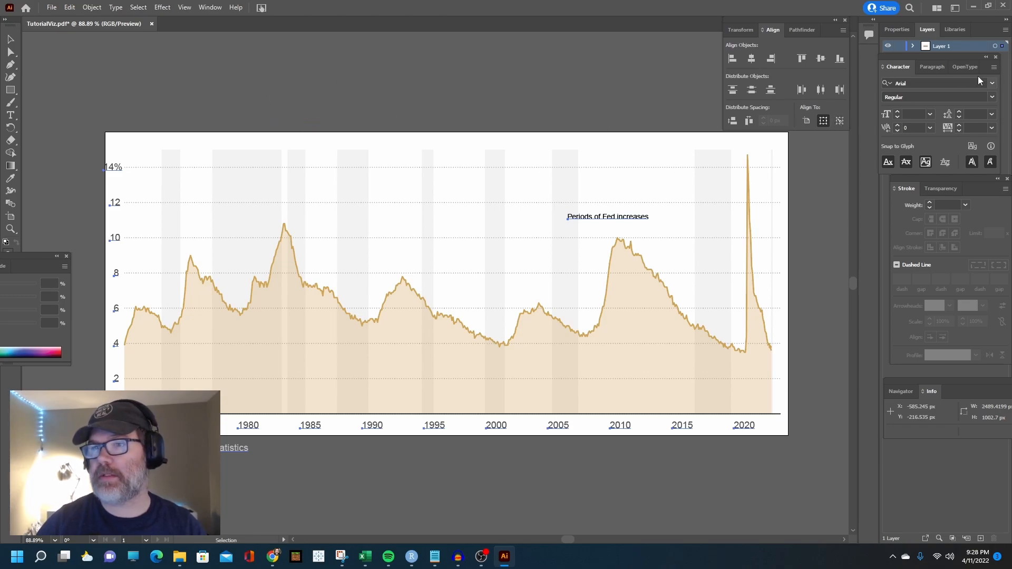
{"action": "left_click", "coordinate": [994, 83]}
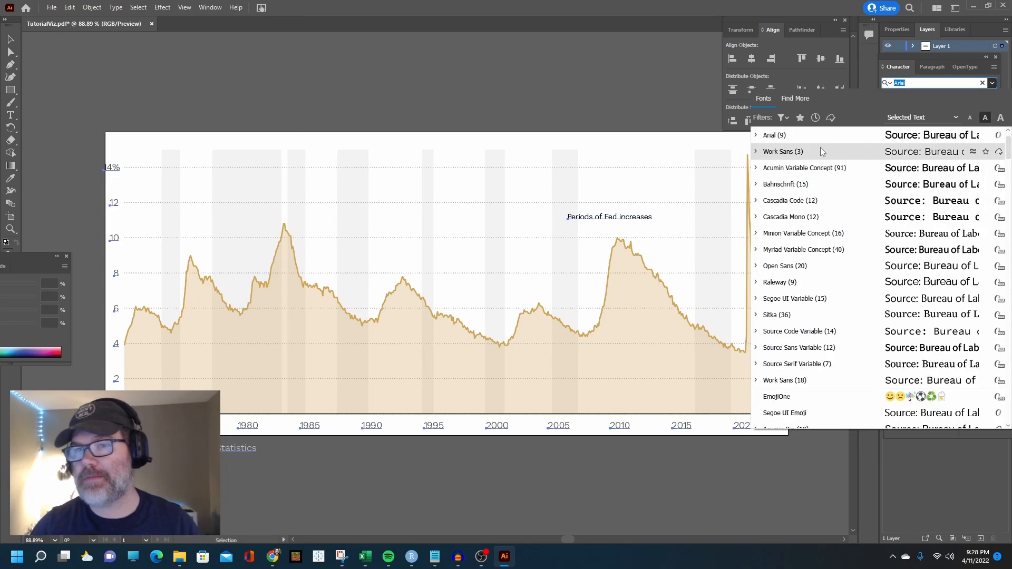
{"action": "left_click", "coordinate": [757, 152]}
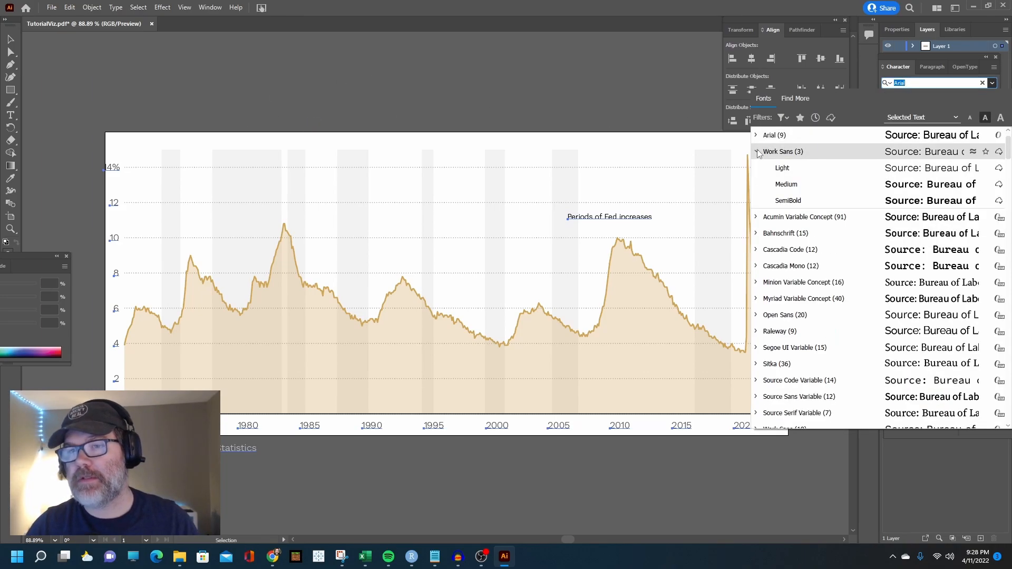
{"action": "left_click", "coordinate": [784, 168]}
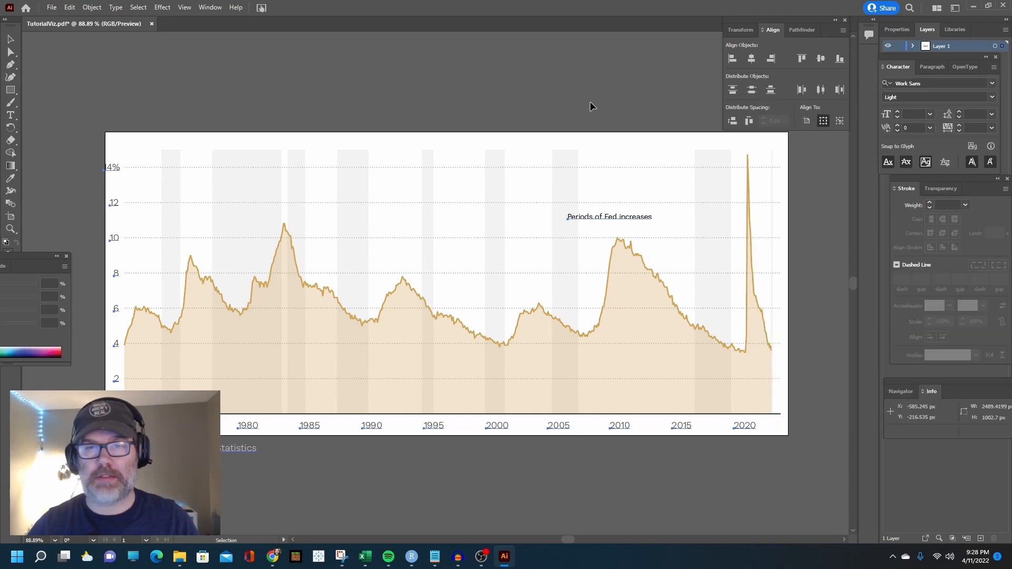
Extend the artboard on all four sides to about 1361 by 622 px, leaving room around the chart and source caption
{"action": "left_click", "coordinate": [11, 216]}
{"action": "left_click_drag", "start_coordinate": [105, 283], "coordinate": [91, 283]}
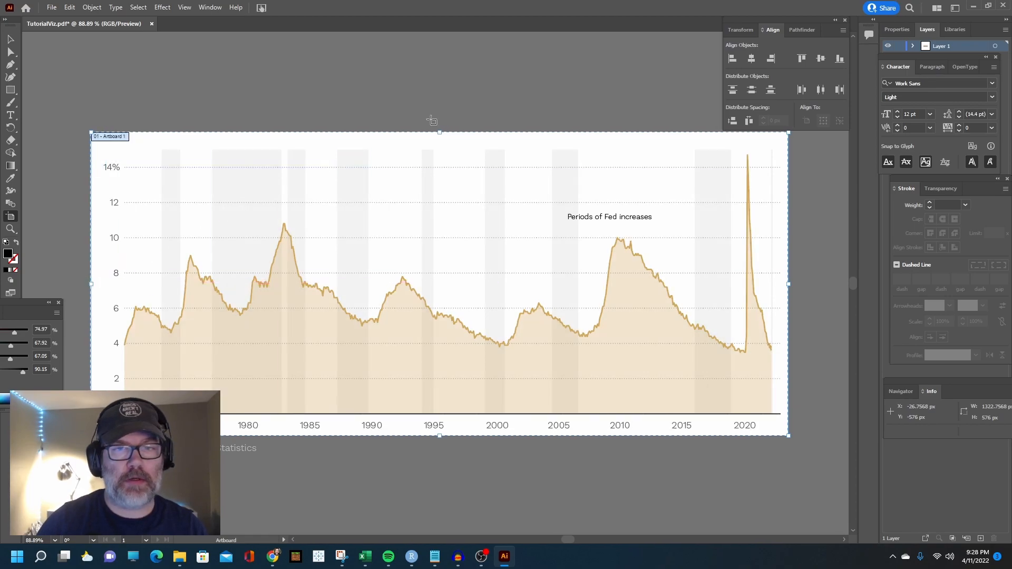
{"action": "left_click_drag", "start_coordinate": [441, 131], "coordinate": [440, 124]}
{"action": "left_click_drag", "start_coordinate": [783, 286], "coordinate": [809, 280]}
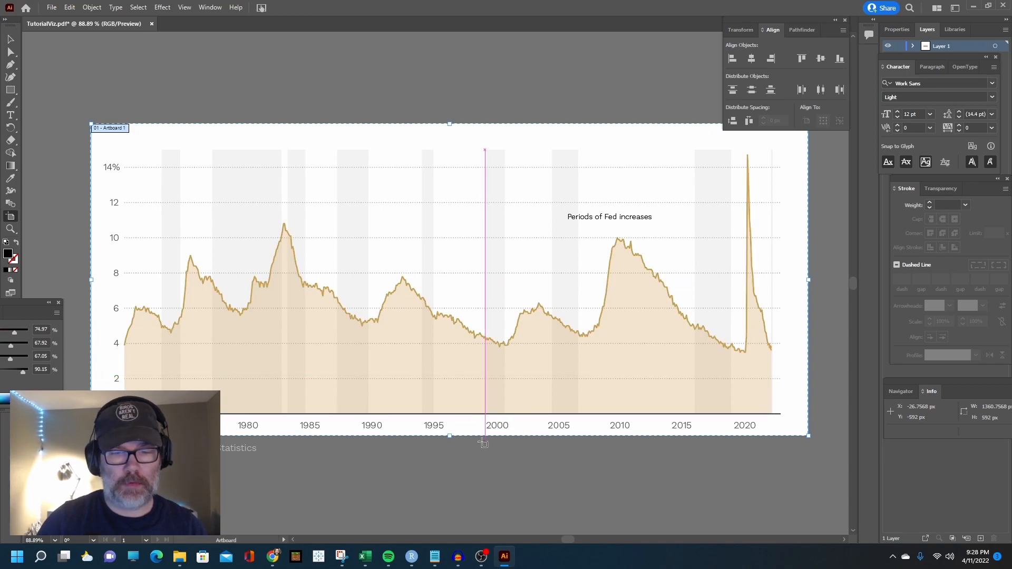
{"action": "left_click_drag", "start_coordinate": [450, 435], "coordinate": [450, 451]}
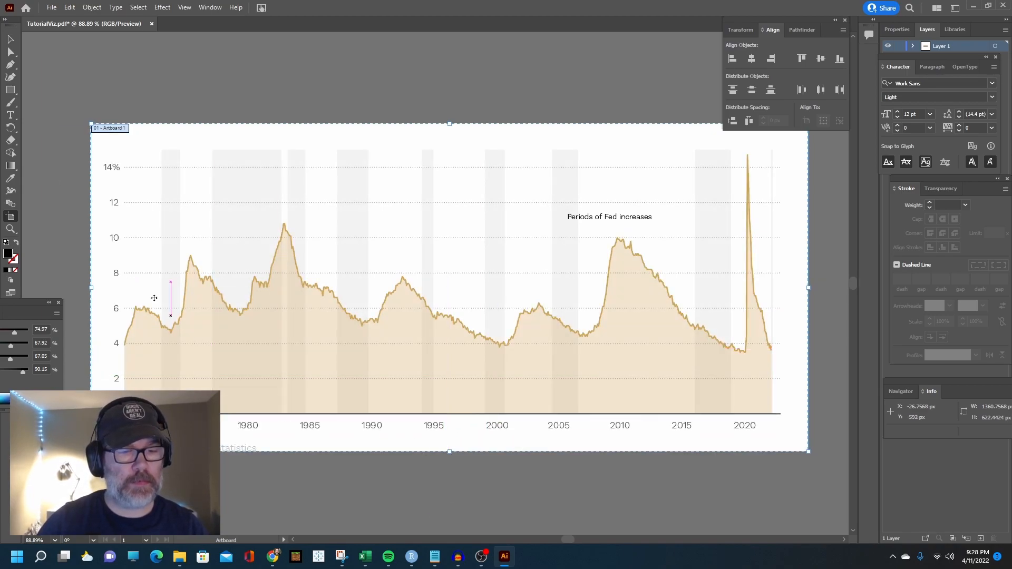
Move the source caption up closer beneath the year labels and set its font size to 13 pt
{"action": "left_click", "coordinate": [10, 41]}
{"action": "left_click_drag", "start_coordinate": [162, 448], "coordinate": [167, 442]}
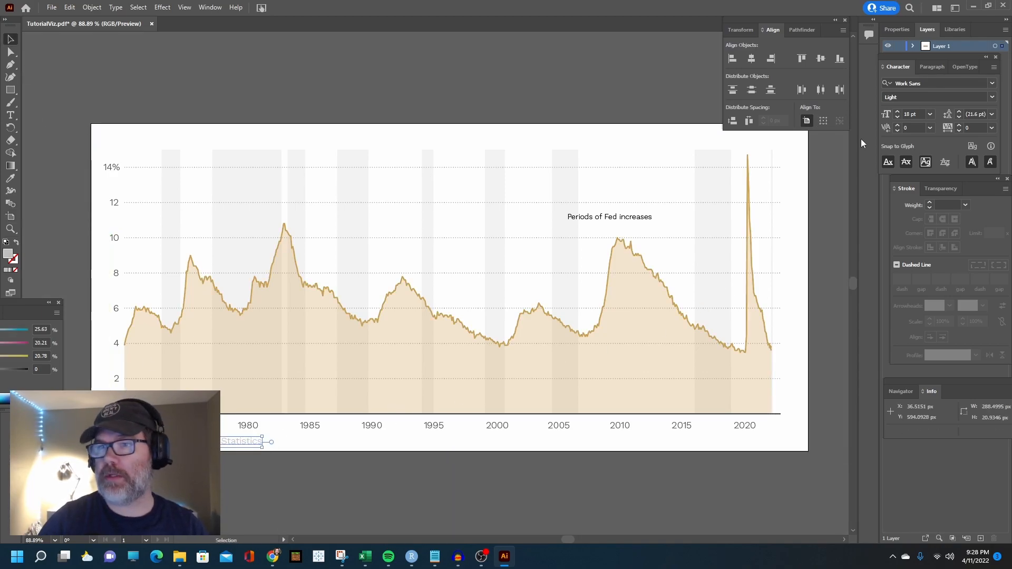
{"action": "left_click", "coordinate": [898, 117]}
{"action": "left_click", "coordinate": [898, 117]}
{"action": "left_click", "coordinate": [898, 117]}
{"action": "left_click", "coordinate": [898, 117]}
{"action": "left_click", "coordinate": [898, 117]}
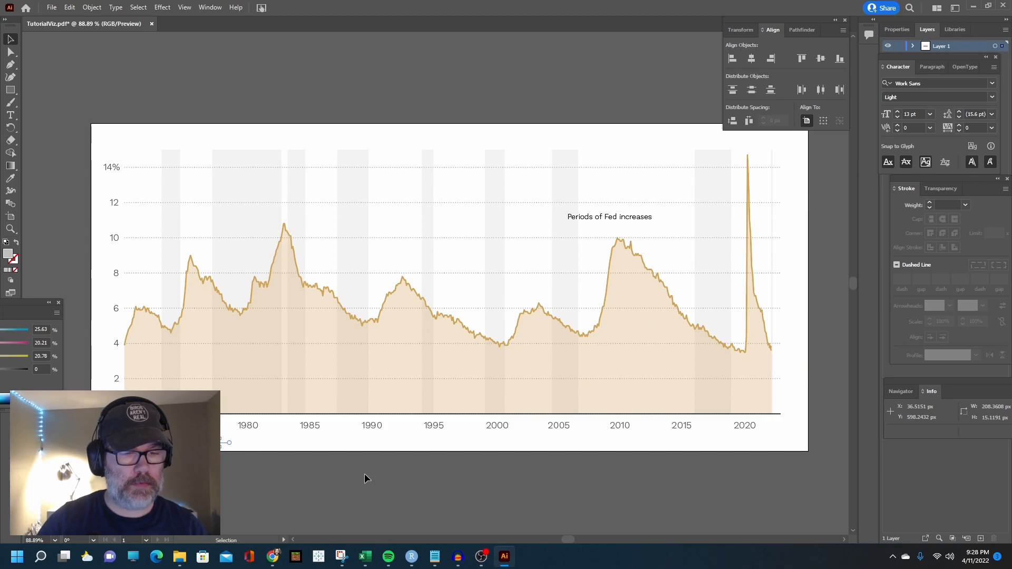
{"action": "left_click", "coordinate": [304, 468]}
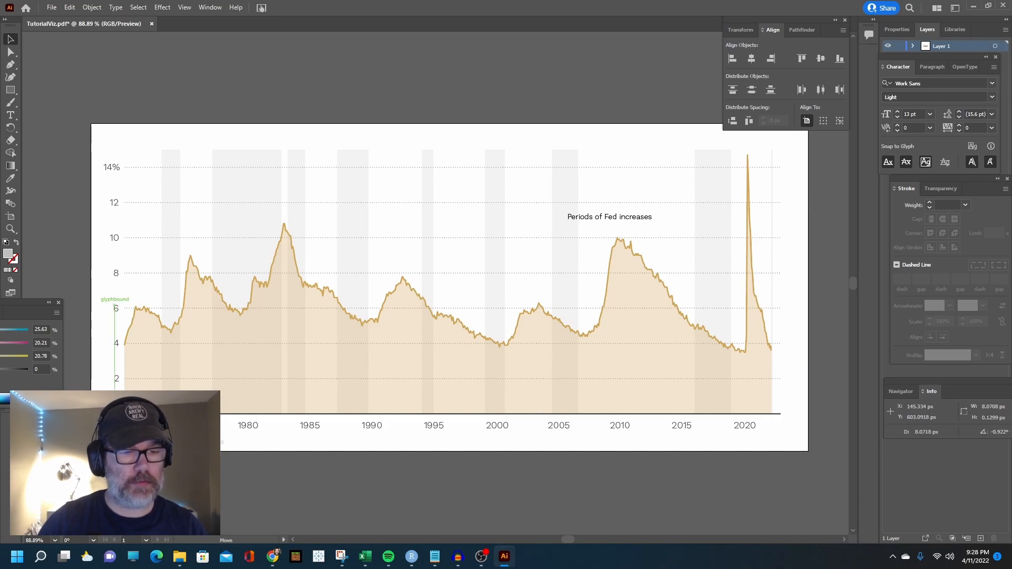
{"action": "left_click", "coordinate": [164, 442]}
{"action": "left_click", "coordinate": [174, 471]}
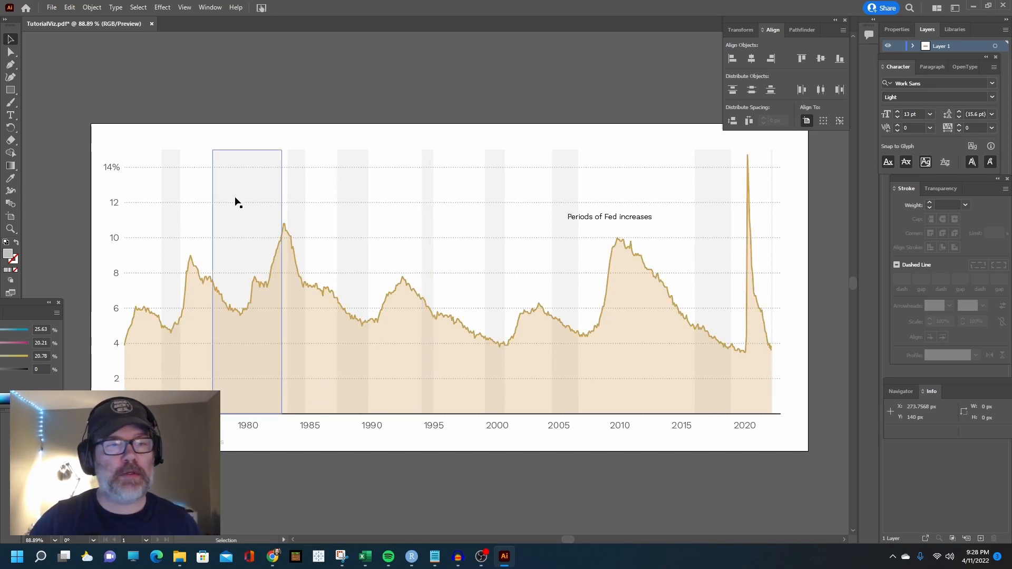
Select all the shaded vertical bands by matching fill color and recolor them light blue with hex 9DD8EA
{"action": "left_click", "coordinate": [165, 188]}
{"action": "left_click", "coordinate": [297, 188]}
{"action": "left_click", "coordinate": [251, 183]}
{"action": "left_click", "coordinate": [174, 189]}
{"action": "left_click", "coordinate": [139, 7]}
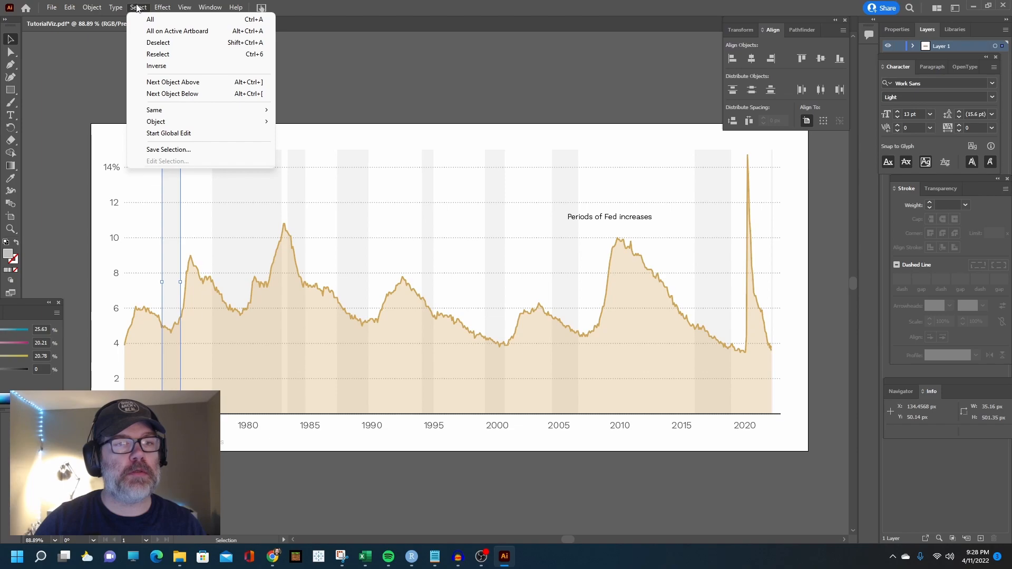
{"action": "mouse_move", "coordinate": [193, 111]}
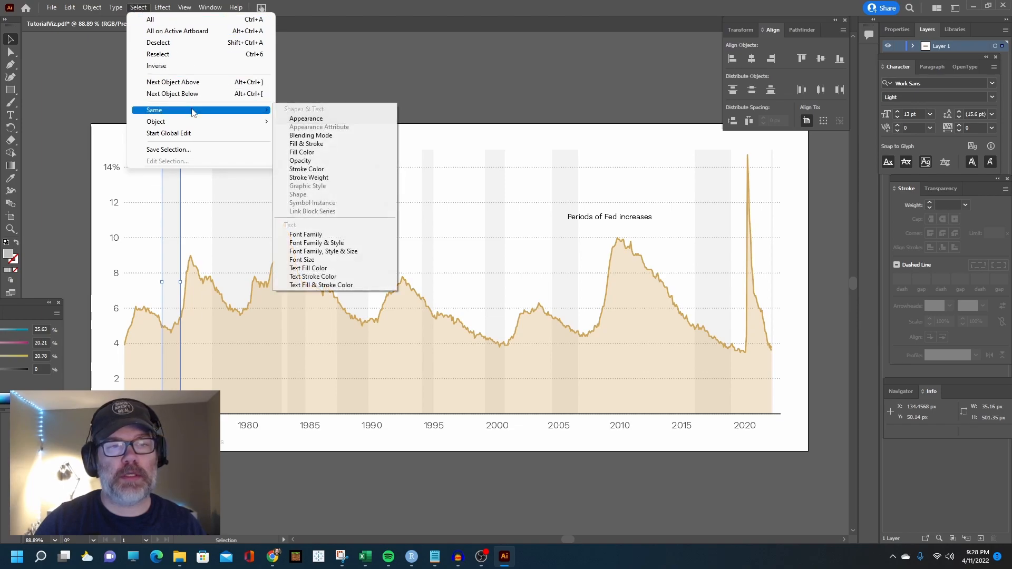
{"action": "left_click", "coordinate": [311, 153]}
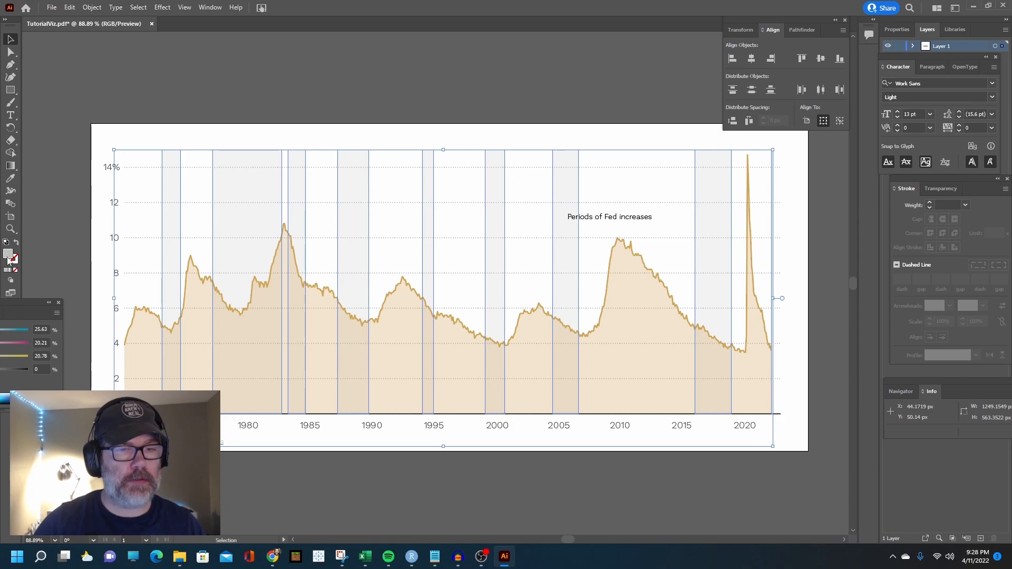
{"action": "double_click", "coordinate": [8, 255]}
{"action": "left_click_drag", "start_coordinate": [518, 274], "coordinate": [518, 268]}
{"action": "left_click", "coordinate": [412, 217]}
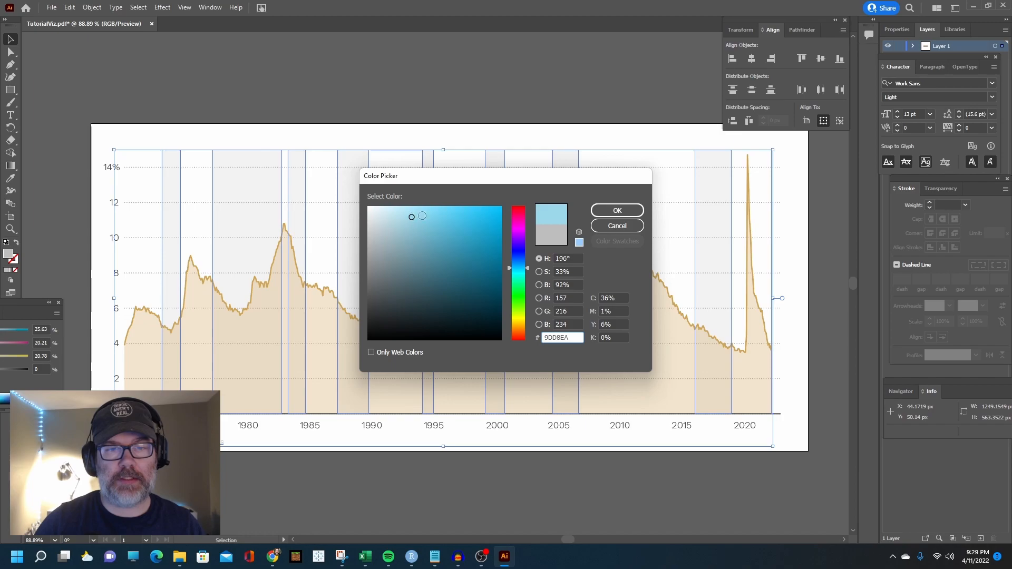
{"action": "left_click", "coordinate": [618, 211]}
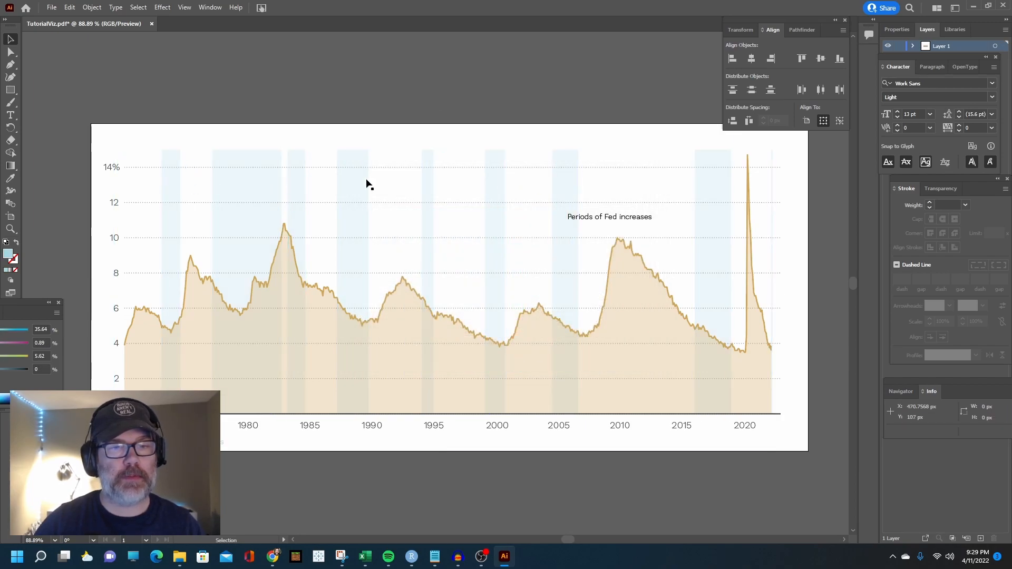
Change the fill of the shaded area beneath the unemployment line to orange with hex E58D35
{"action": "left_click", "coordinate": [627, 299]}
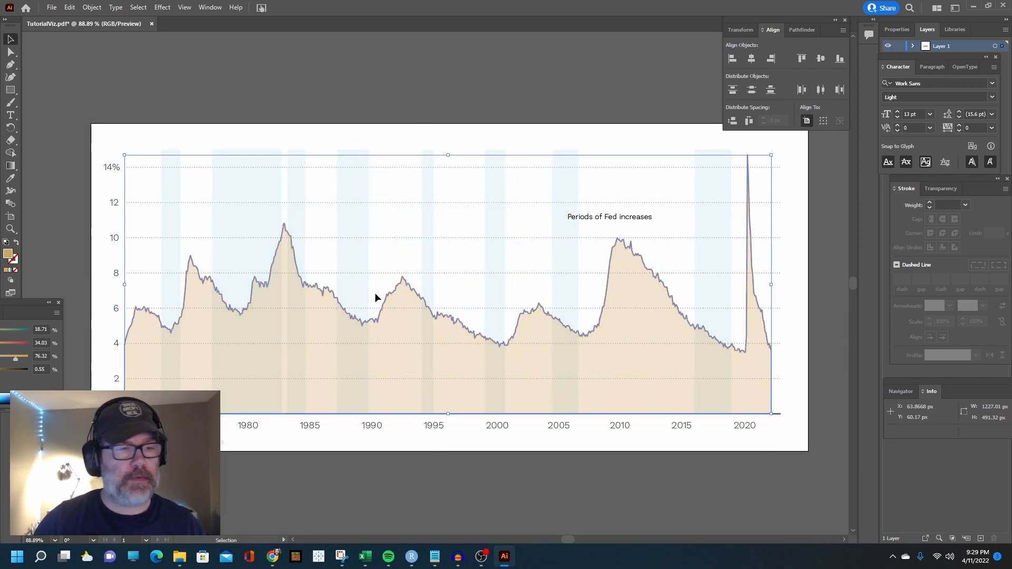
{"action": "double_click", "coordinate": [7, 255]}
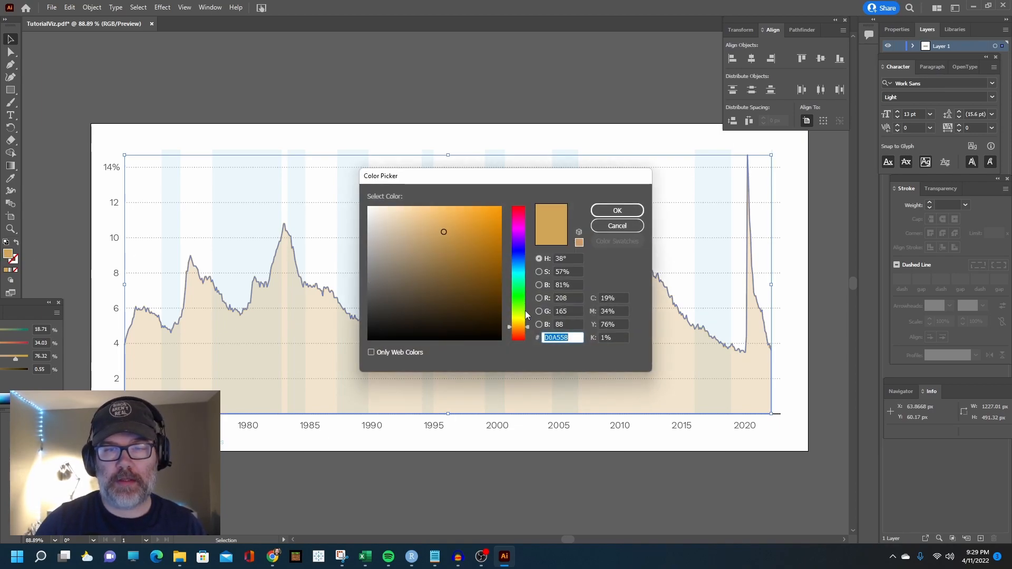
{"action": "left_click", "coordinate": [526, 328]}
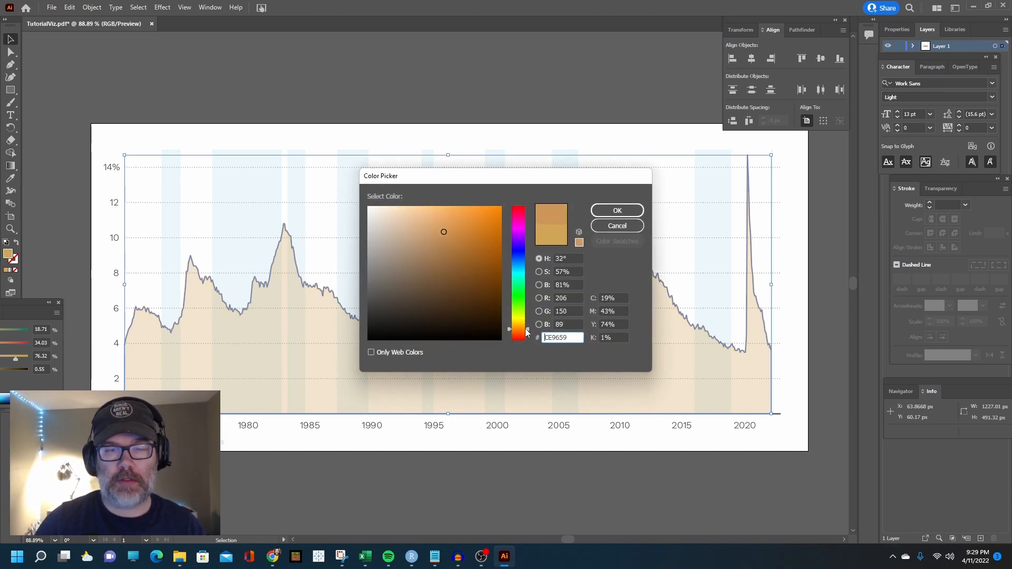
{"action": "left_click", "coordinate": [470, 220]}
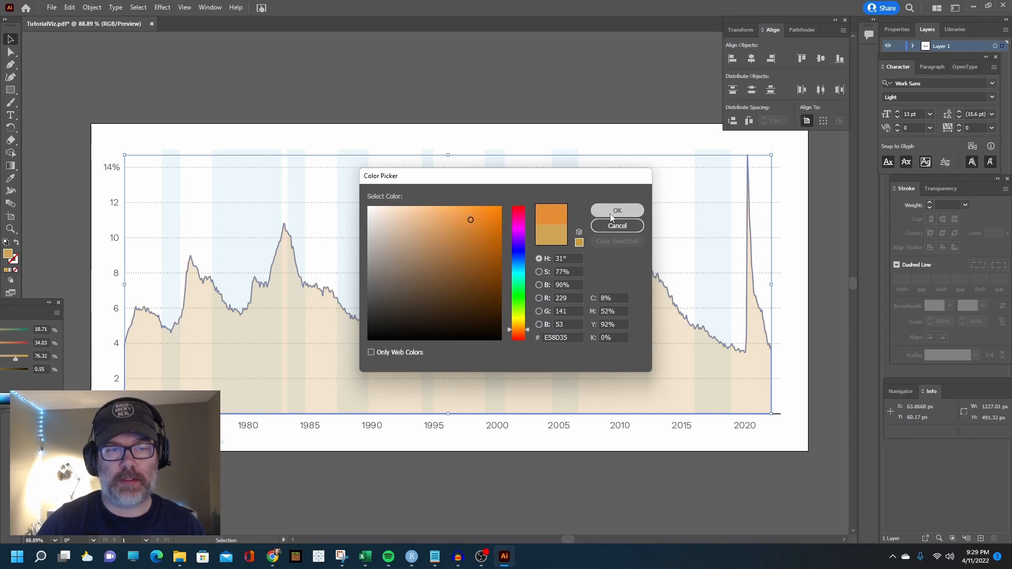
{"action": "left_click", "coordinate": [618, 211]}
{"action": "left_click", "coordinate": [354, 72]}
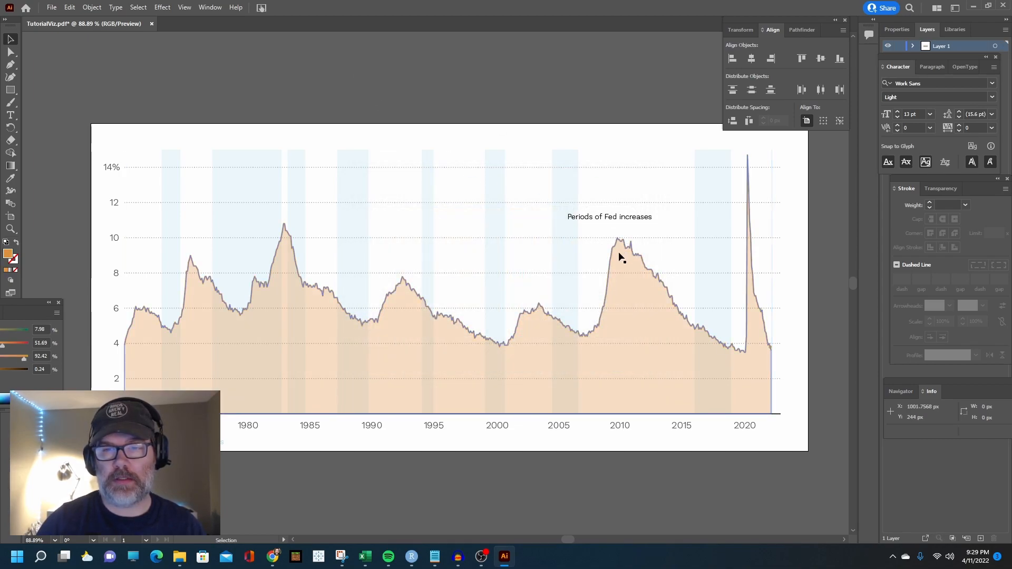
Lock the orange area shape beneath the unemployment line
{"action": "left_click", "coordinate": [264, 343]}
{"action": "left_click", "coordinate": [92, 7]}
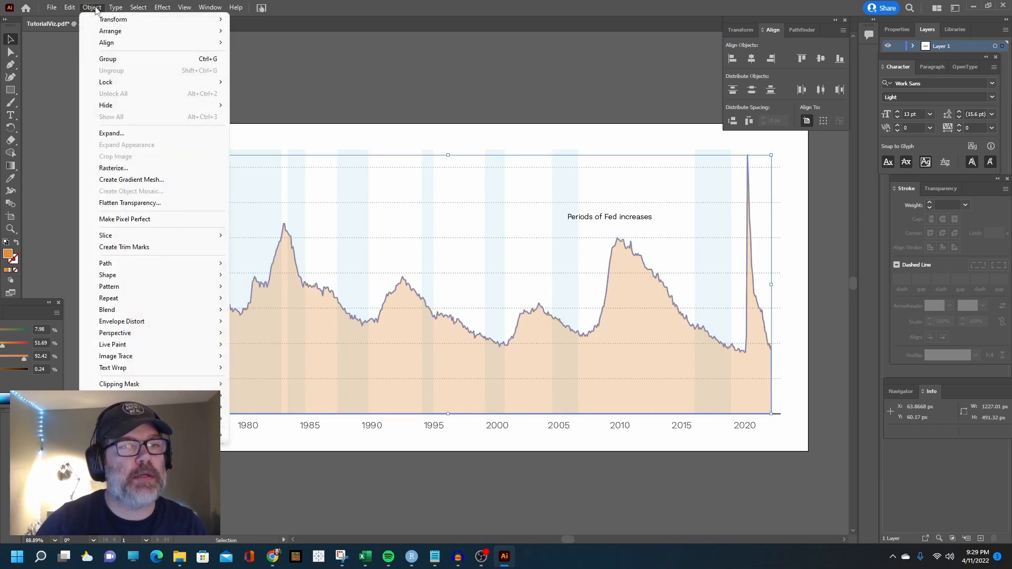
{"action": "mouse_move", "coordinate": [122, 85]}
{"action": "left_click", "coordinate": [253, 81]}
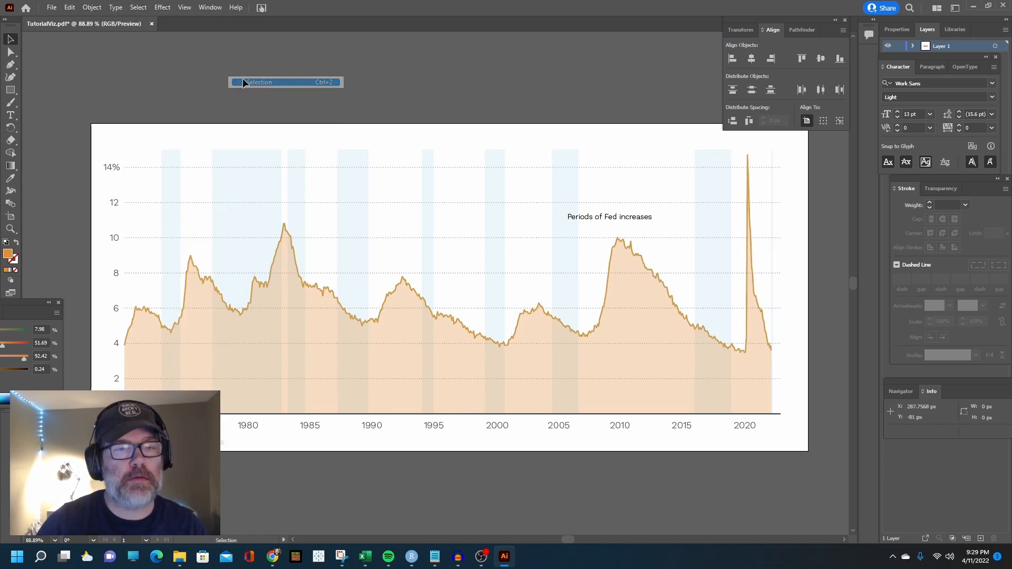
Sample the orange area's color onto the unemployment line with the Eyedropper and swap it from fill to stroke
{"action": "left_click", "coordinate": [291, 249]}
{"action": "left_click", "coordinate": [14, 263]}
{"action": "left_click", "coordinate": [10, 178]}
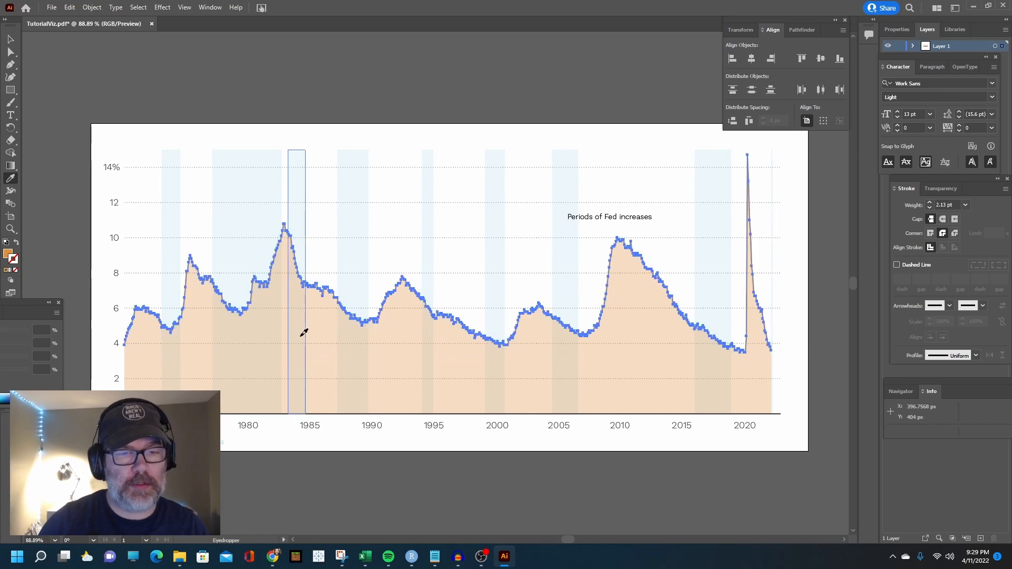
{"action": "left_click", "coordinate": [303, 332]}
{"action": "left_click", "coordinate": [10, 41]}
{"action": "left_click", "coordinate": [65, 53]}
{"action": "left_click", "coordinate": [276, 309]}
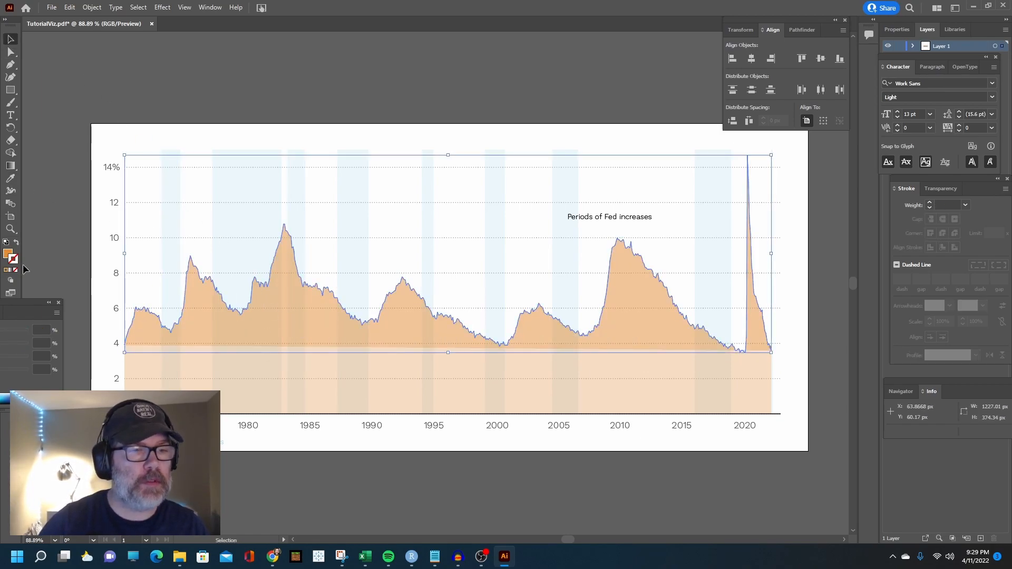
{"action": "left_click", "coordinate": [17, 244]}
{"action": "left_click", "coordinate": [80, 91]}
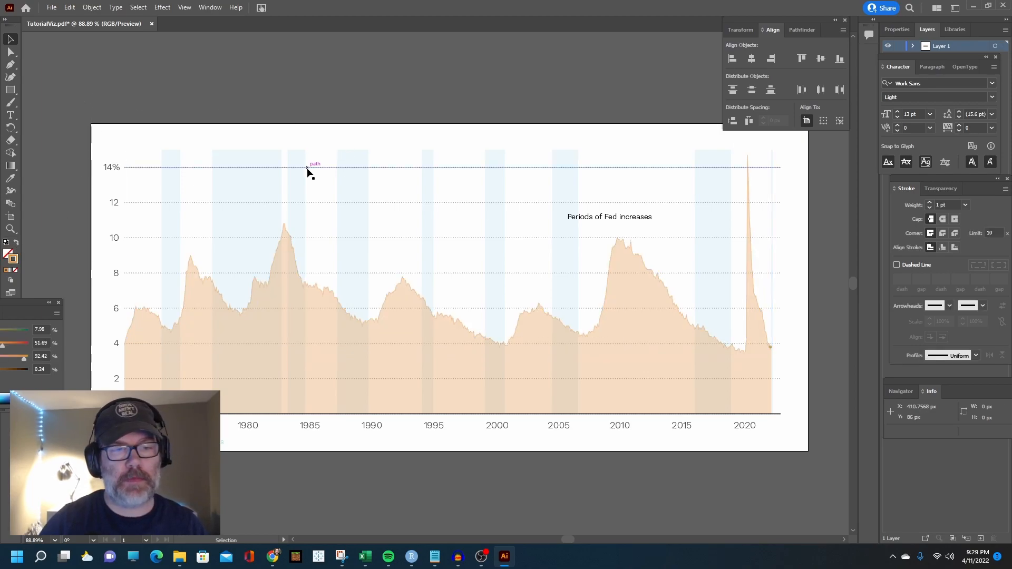
Sample the same orange onto the small dot at the line's end and swap it from fill to stroke
{"action": "left_click", "coordinate": [770, 347]}
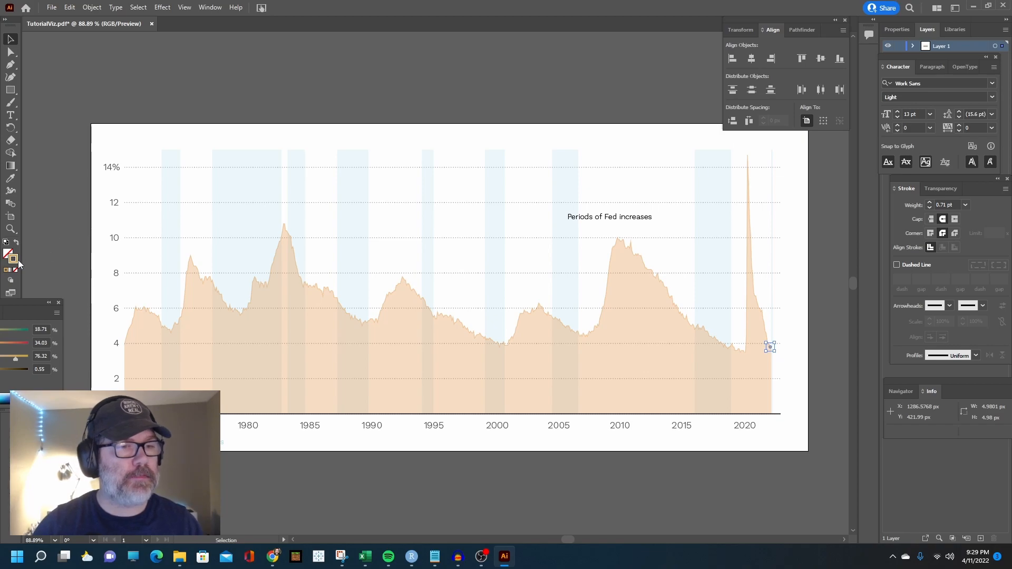
{"action": "left_click", "coordinate": [10, 178]}
{"action": "left_click", "coordinate": [211, 343]}
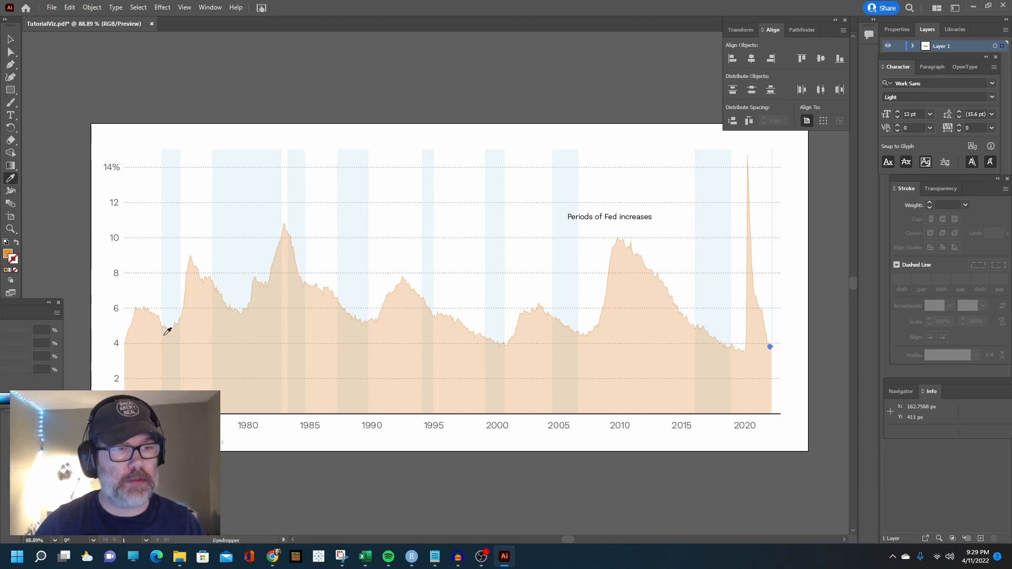
{"action": "left_click", "coordinate": [16, 243]}
{"action": "key", "text": "v"}
{"action": "left_click", "coordinate": [480, 229]}
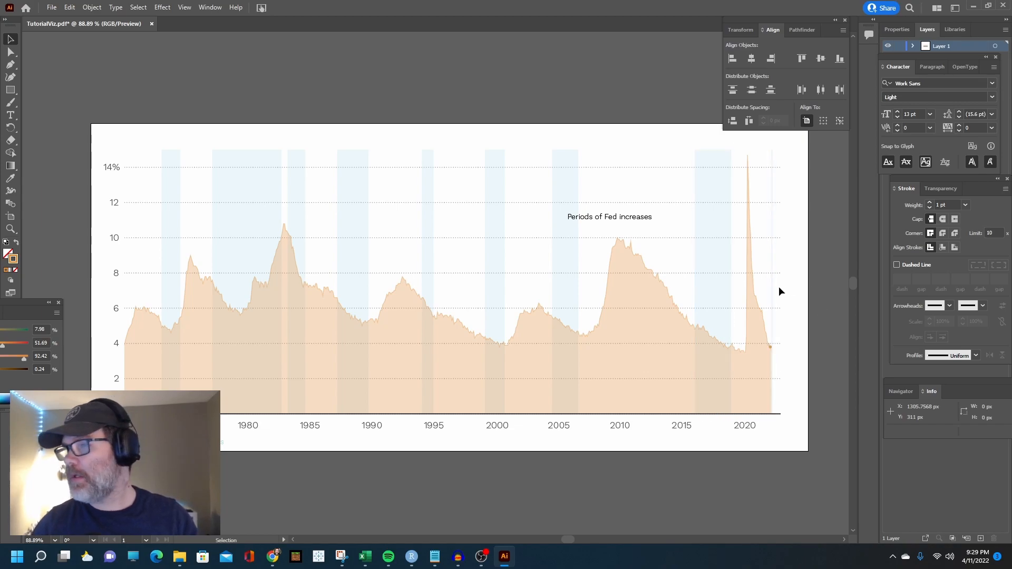
Compare the chart with the New York Times original in the browser and set the unemployment line's opacity to 100%
{"action": "left_click_drag", "start_coordinate": [1011, 95], "coordinate": [160, 57]}
{"action": "left_click_drag", "start_coordinate": [523, 65], "coordinate": [1011, 50]}
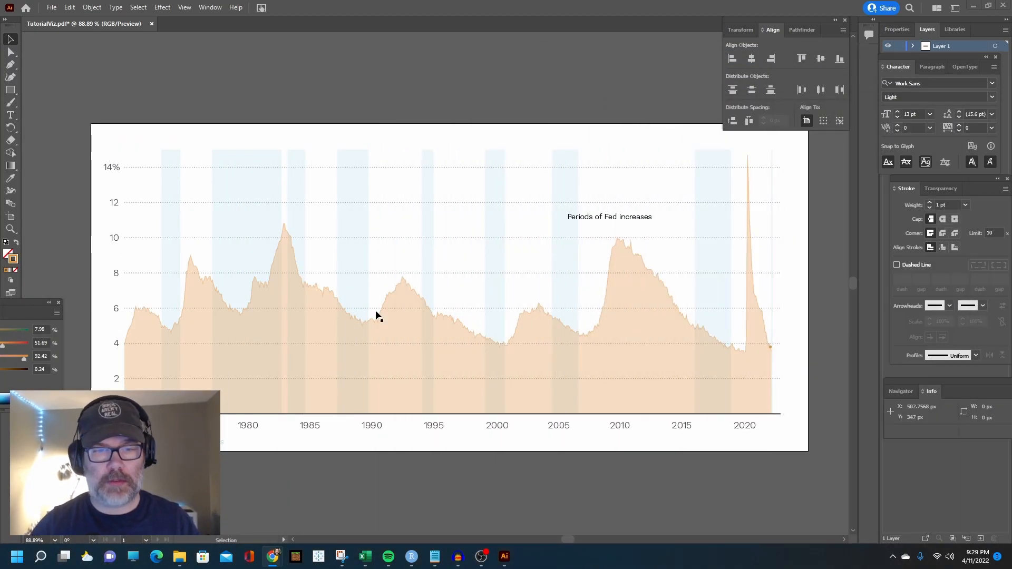
{"action": "left_click_drag", "start_coordinate": [1011, 100], "coordinate": [533, 91]}
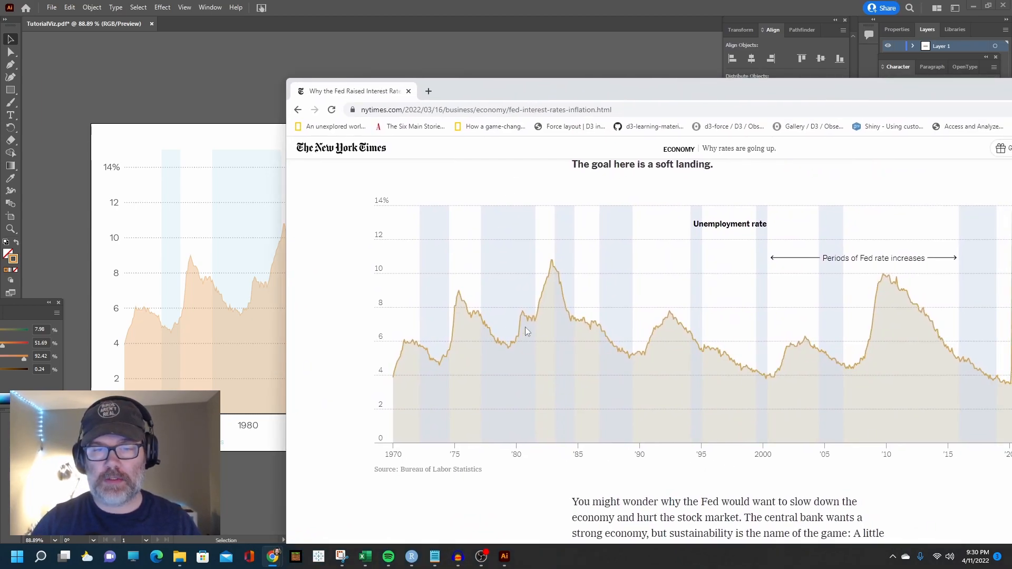
{"action": "left_click_drag", "start_coordinate": [781, 93], "coordinate": [1011, 97]}
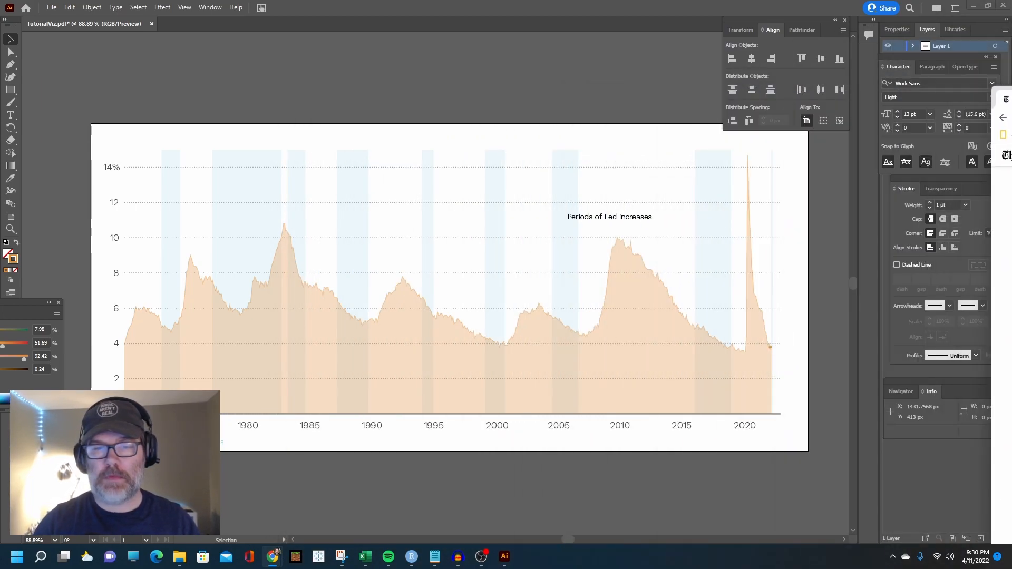
{"action": "left_click", "coordinate": [8, 39]}
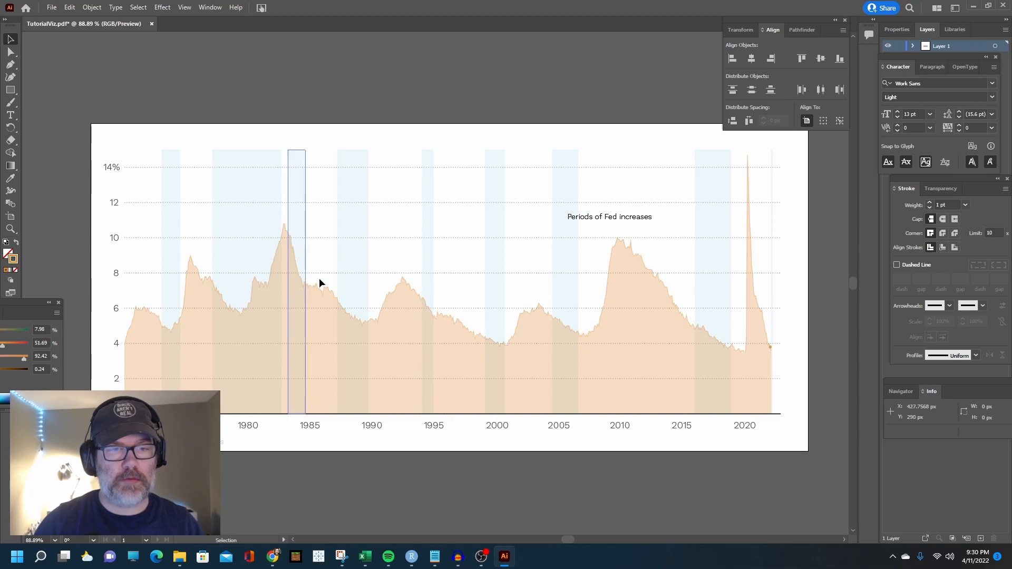
{"action": "left_click", "coordinate": [328, 293]}
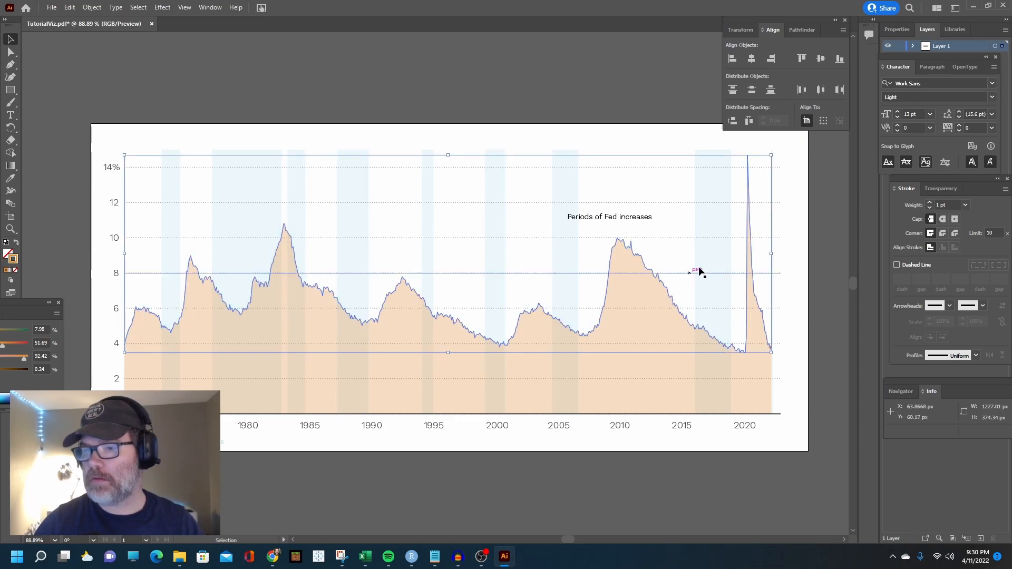
{"action": "left_click", "coordinate": [936, 188]}
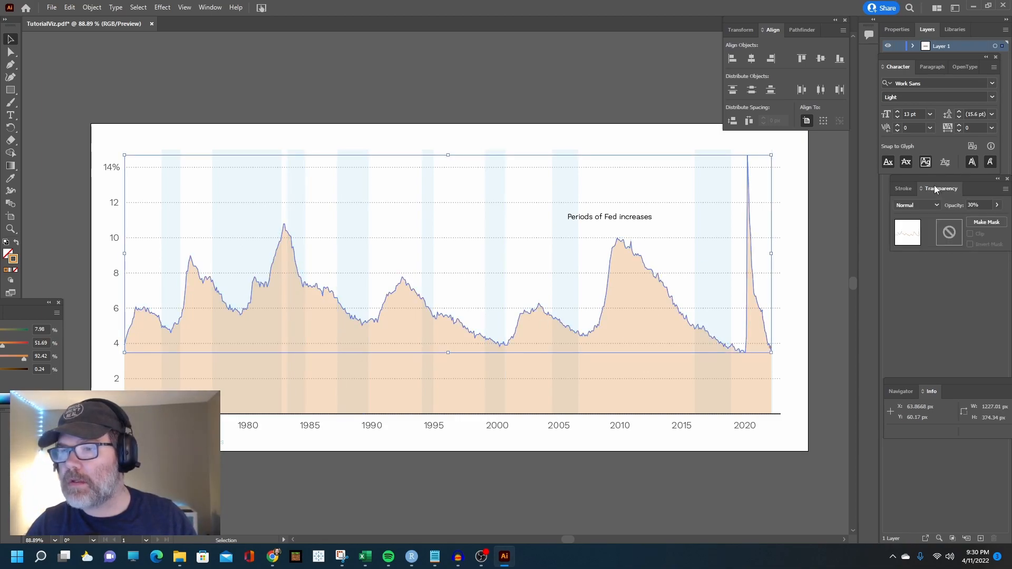
{"action": "left_click", "coordinate": [997, 206]}
{"action": "left_click", "coordinate": [615, 100]}
{"action": "left_click", "coordinate": [602, 137]}
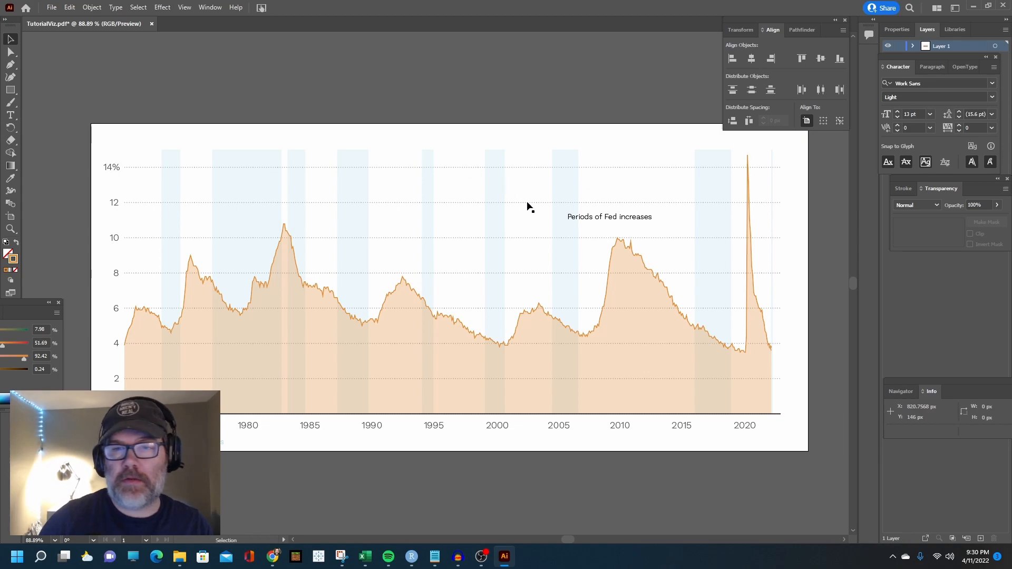
Duplicate the "Periods of Fed increases" label, place the copy above the artboard and replace its text with "3.8%"
{"action": "left_click", "coordinate": [592, 220]}
{"action": "key", "text": "ctrl+c"}
{"action": "key", "text": "ctrl+v"}
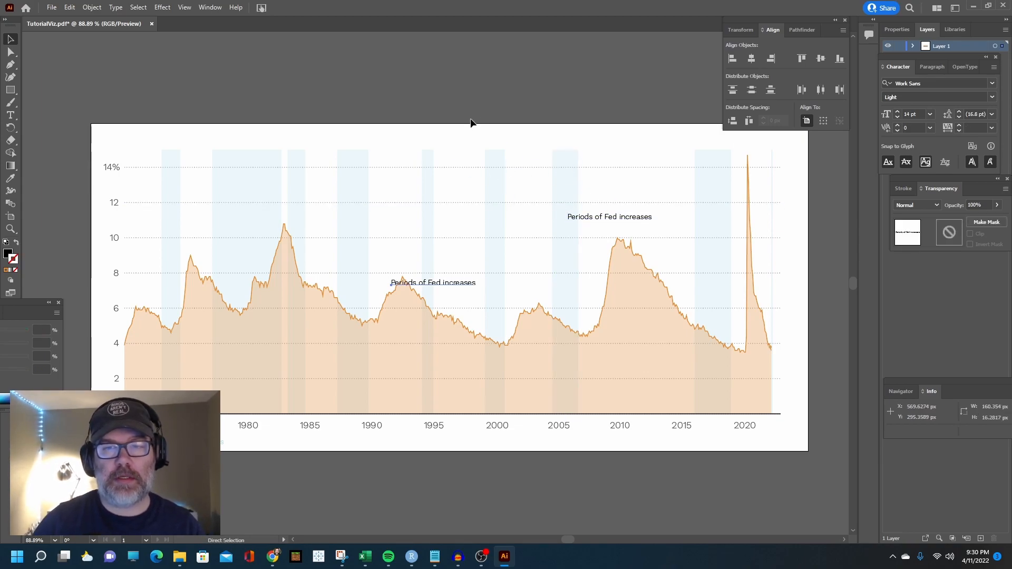
{"action": "left_click_drag", "start_coordinate": [453, 283], "coordinate": [490, 103]}
{"action": "left_click", "coordinate": [10, 115]}
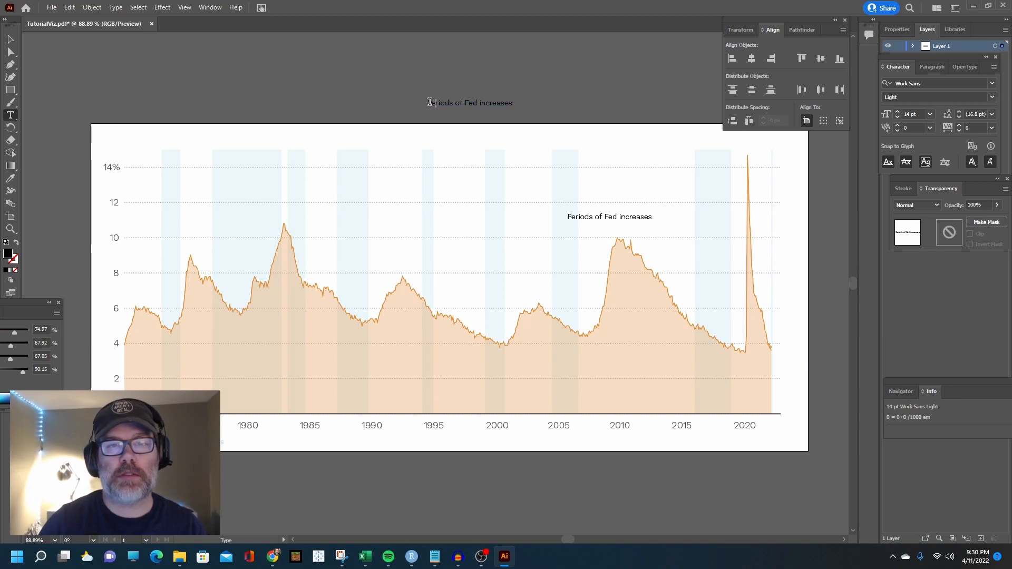
{"action": "left_click_drag", "start_coordinate": [428, 103], "coordinate": [512, 103]}
{"action": "type", "text": "3.8%"}
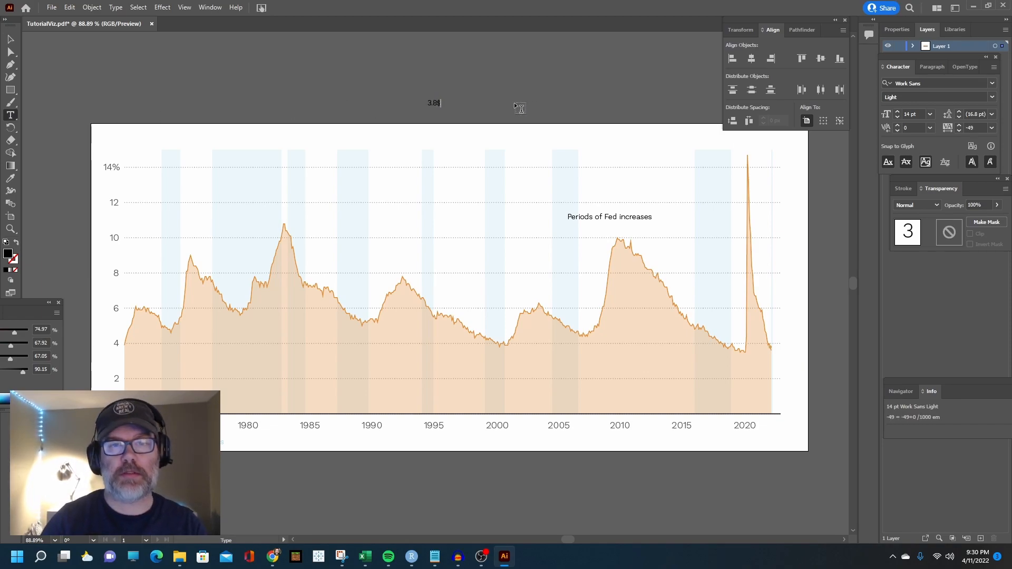
Add "in Feb" as a second line under "3.8%" and format the "3.8%" text as 18 pt Work Sans Bold
{"action": "key", "text": "Return"}
{"action": "type", "text": "in Feb"}
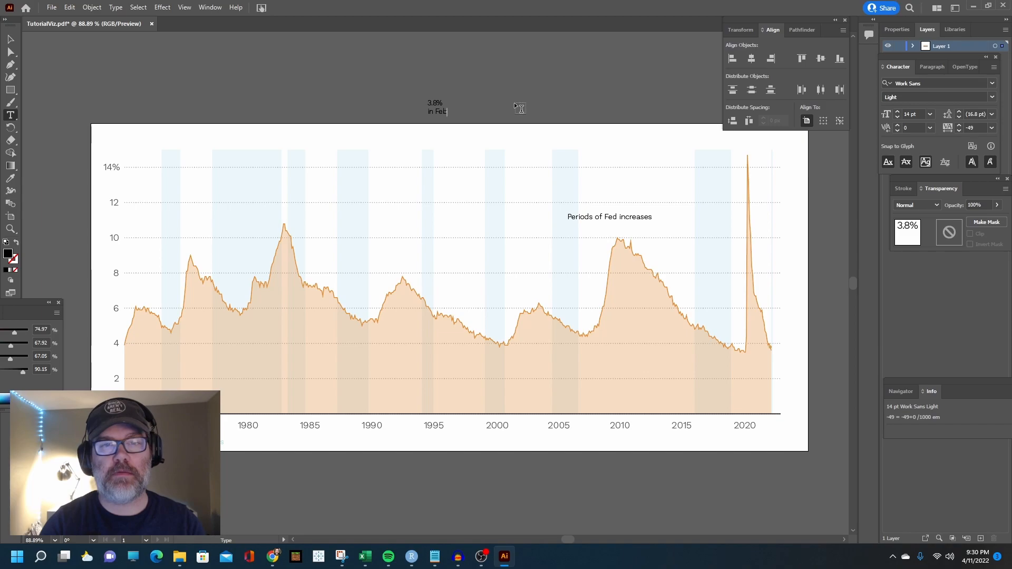
{"action": "key", "text": "Up"}
{"action": "key", "text": "shift+Left"}
{"action": "key", "text": "shift+Left"}
{"action": "key", "text": "shift+Left"}
{"action": "key", "text": "shift+Left"}
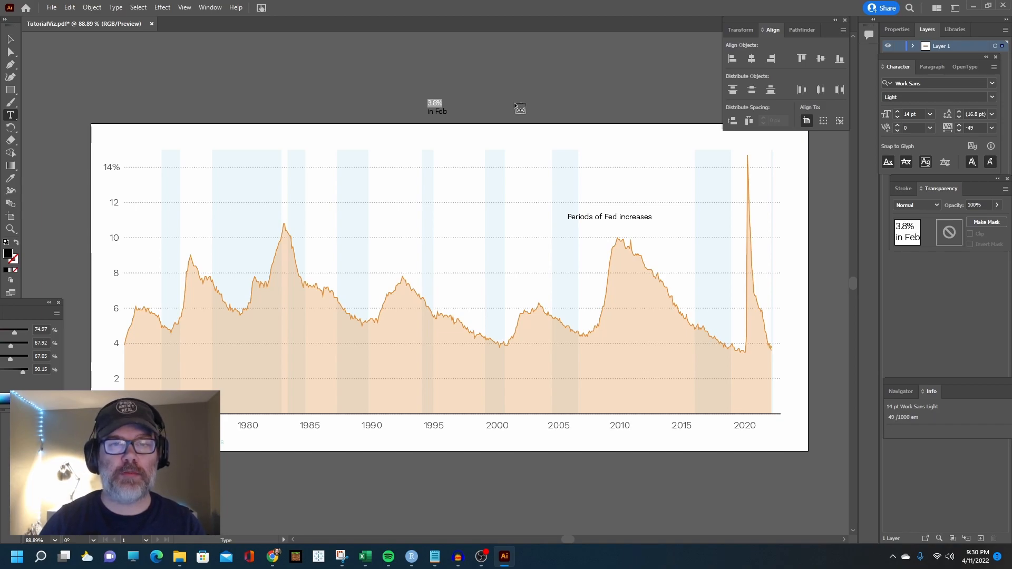
{"action": "left_click", "coordinate": [898, 112]}
{"action": "left_click", "coordinate": [898, 112]}
{"action": "left_click", "coordinate": [898, 112]}
{"action": "left_click", "coordinate": [898, 112]}
{"action": "left_click", "coordinate": [992, 84]}
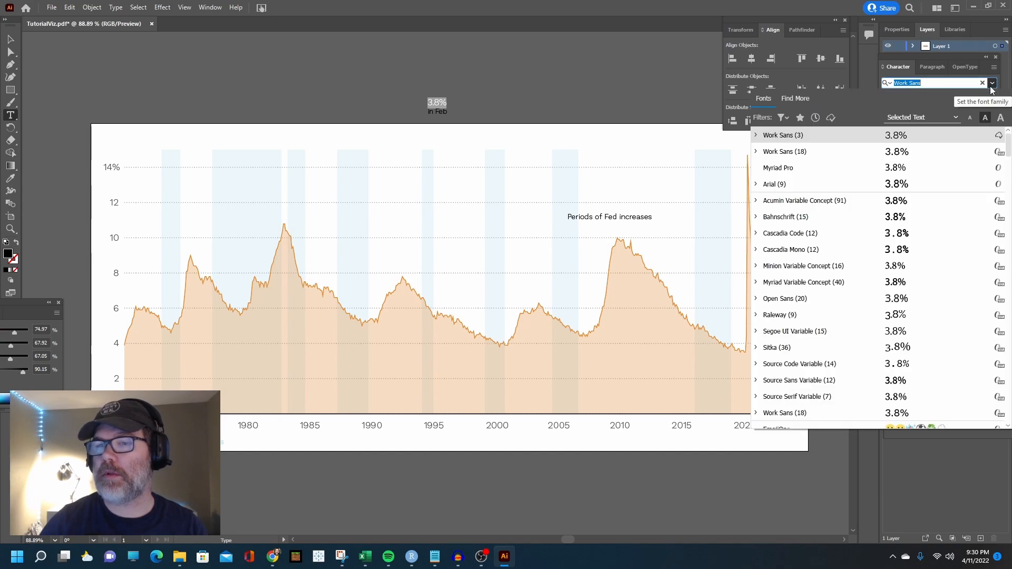
{"action": "left_click", "coordinate": [756, 152]}
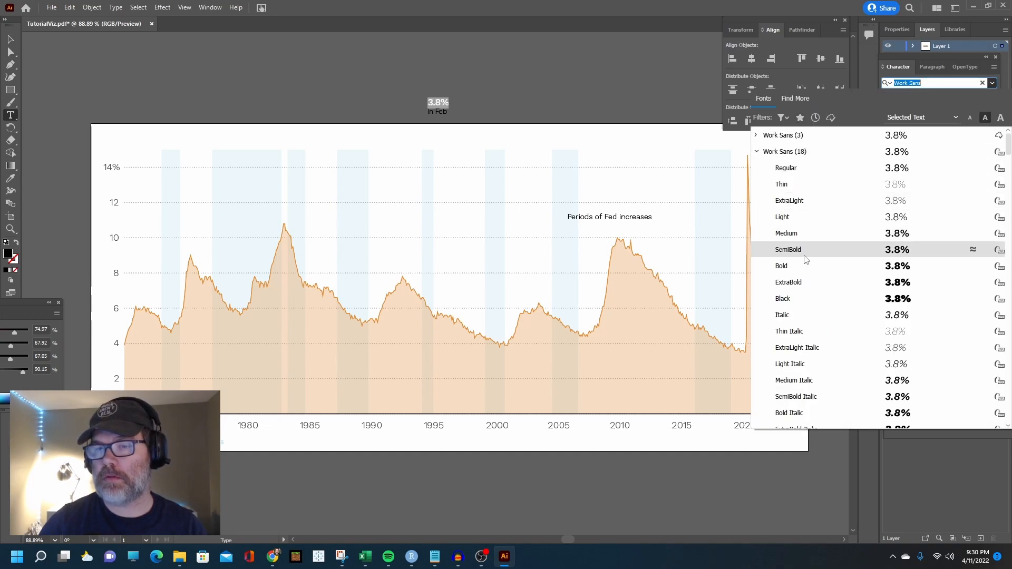
{"action": "left_click", "coordinate": [795, 267]}
{"action": "key", "text": "Escape"}
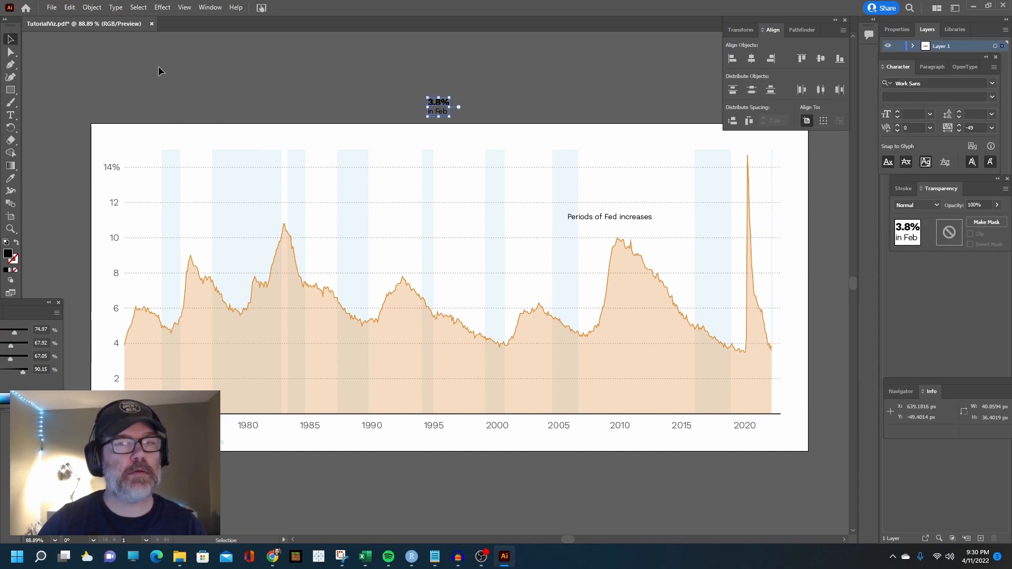
Move the "3.8% in Feb" label beside the end of the unemployment line and change the "3.8%" text to Medium weight
{"action": "left_click_drag", "start_coordinate": [446, 108], "coordinate": [791, 357]}
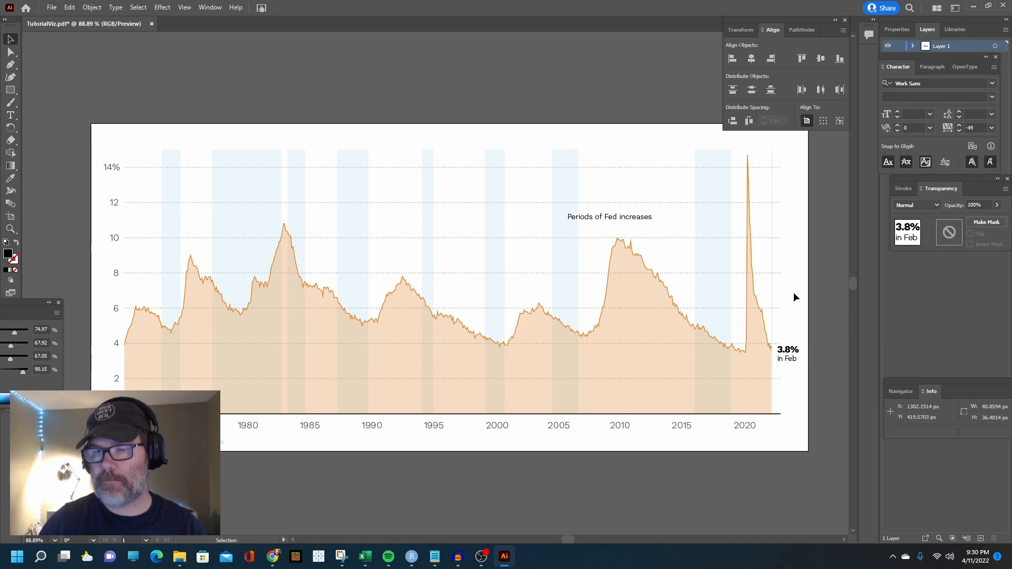
{"action": "double_click", "coordinate": [788, 350]}
{"action": "left_click", "coordinate": [979, 97]}
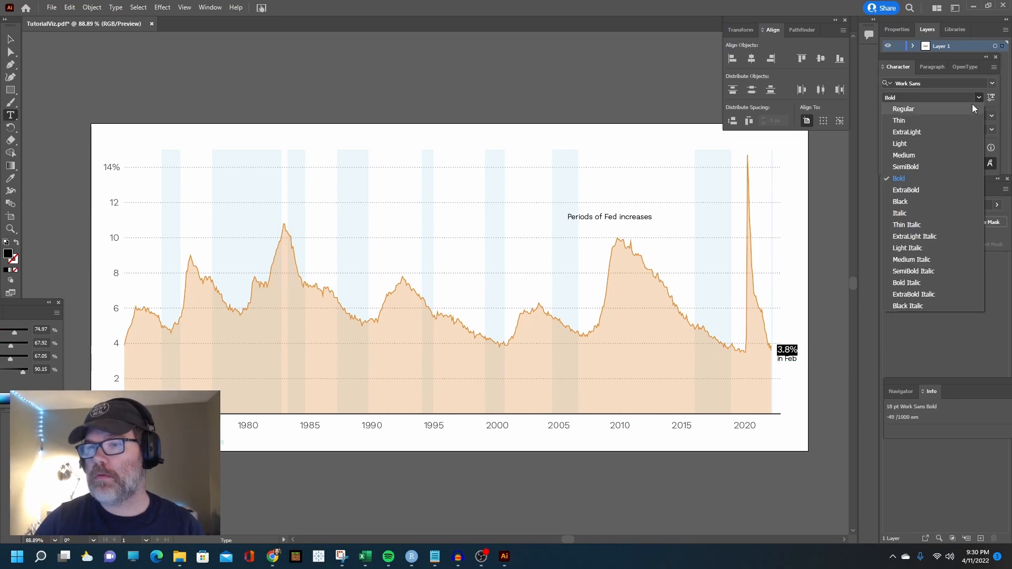
{"action": "left_click", "coordinate": [919, 156]}
{"action": "key", "text": "Escape"}
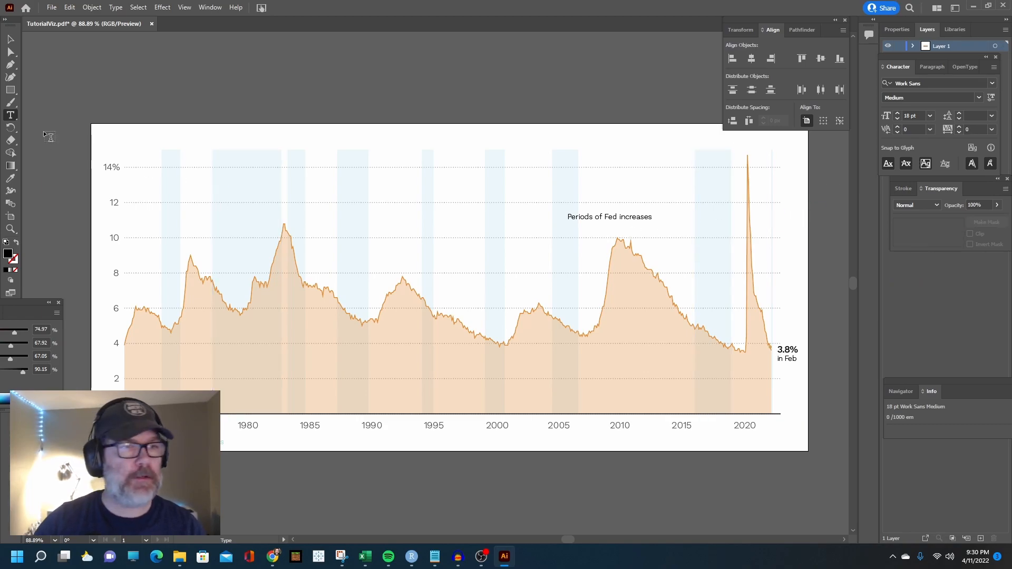
Draw a horizontal line segment about 19 px long above the chart bands and give it a 1 pt stroke
{"action": "left_click", "coordinate": [10, 89]}
{"action": "left_click", "coordinate": [69, 140]}
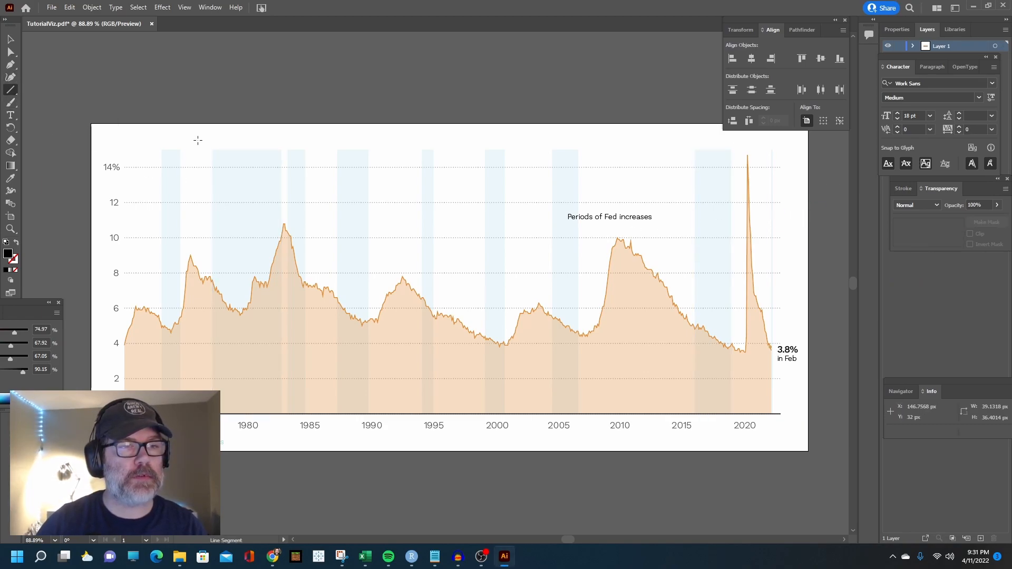
{"action": "left_click_drag", "start_coordinate": [411, 128], "coordinate": [422, 128]}
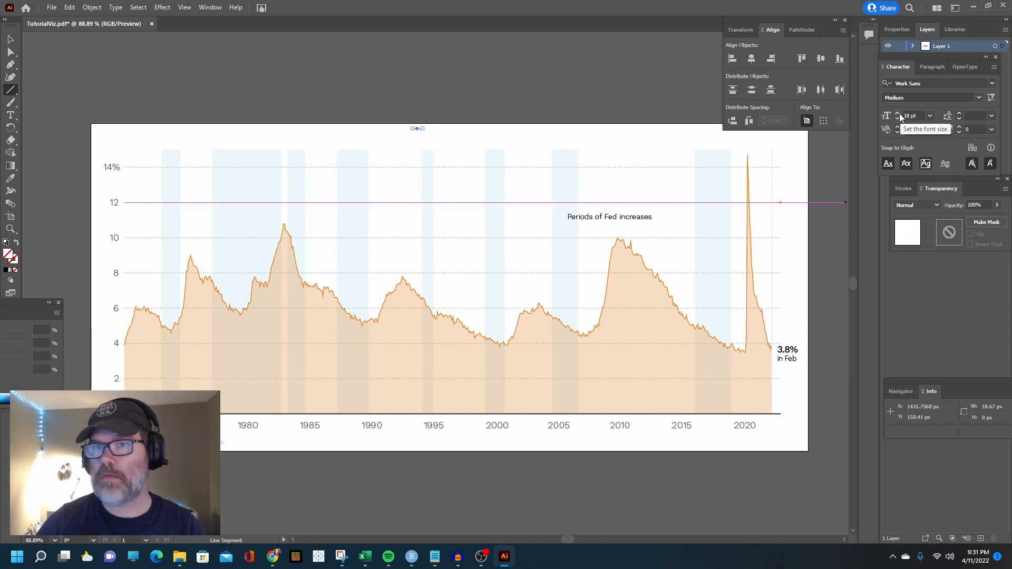
{"action": "left_click", "coordinate": [741, 28]}
{"action": "left_click", "coordinate": [763, 27]}
{"action": "left_click", "coordinate": [906, 189]}
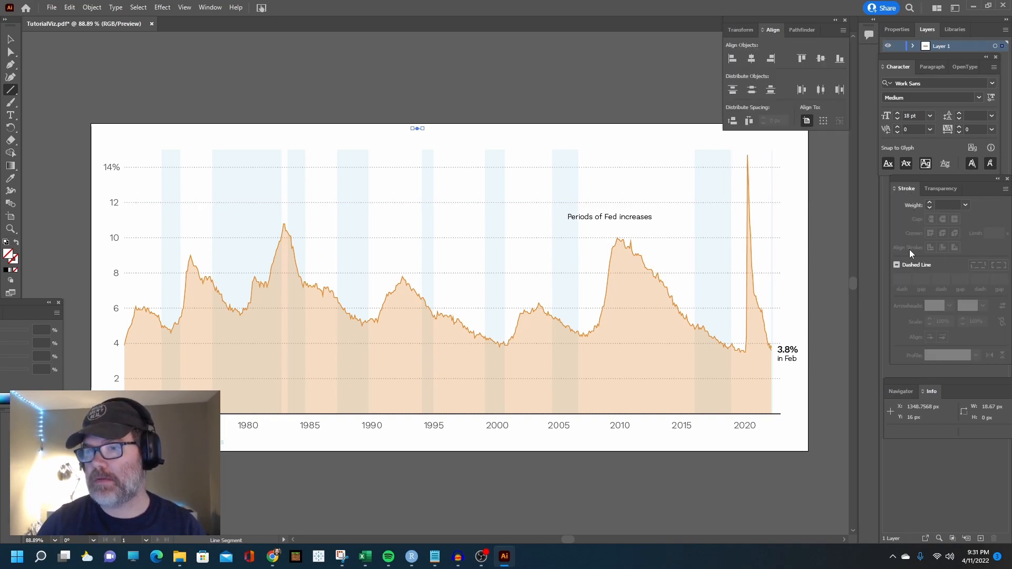
{"action": "left_click", "coordinate": [927, 203]}
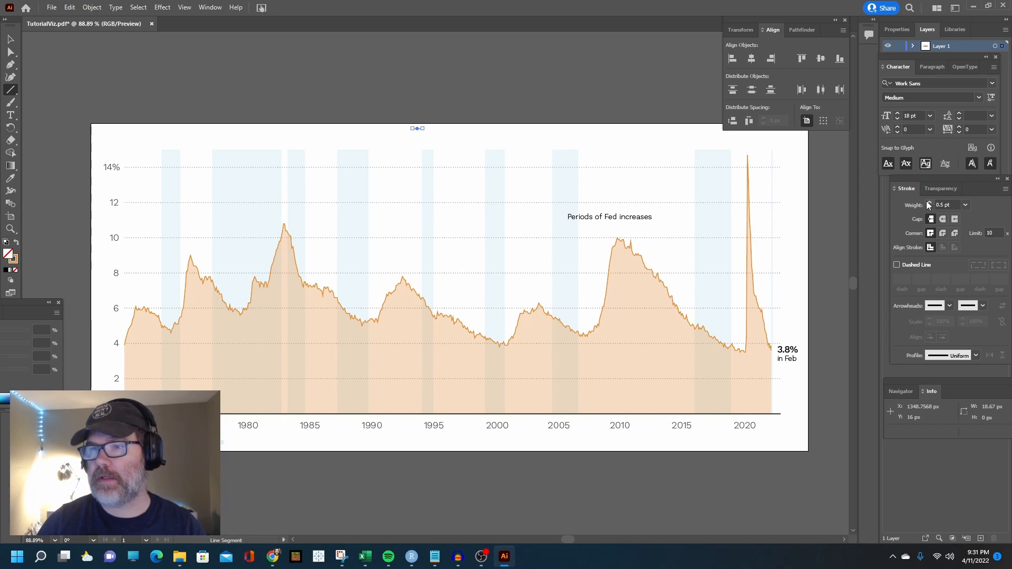
{"action": "left_click", "coordinate": [929, 202]}
Place the line segment down at the "3.8%" label, with a length of about 255 px
{"action": "key", "text": "v"}
{"action": "mouse_move", "coordinate": [416, 127]}
{"action": "left_mouse_down"}
{"action": "mouse_move", "coordinate": [512, 201]}
{"action": "mouse_move", "coordinate": [507, 193]}
{"action": "left_mouse_up"}
{"action": "key", "text": "ctrl+z"}
{"action": "key", "text": "ctrl+z"}
{"action": "left_click_drag", "start_coordinate": [437, 128], "coordinate": [744, 352]}
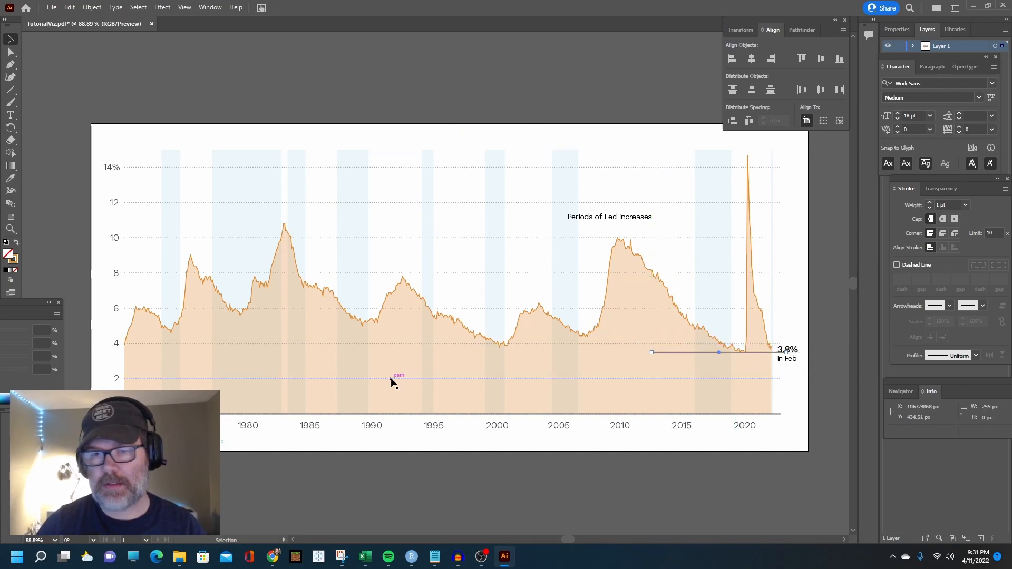
Set the line segment's stroke color to black (000000) and shorten it to about 38 px, keeping it horizontal
{"action": "double_click", "coordinate": [13, 259]}
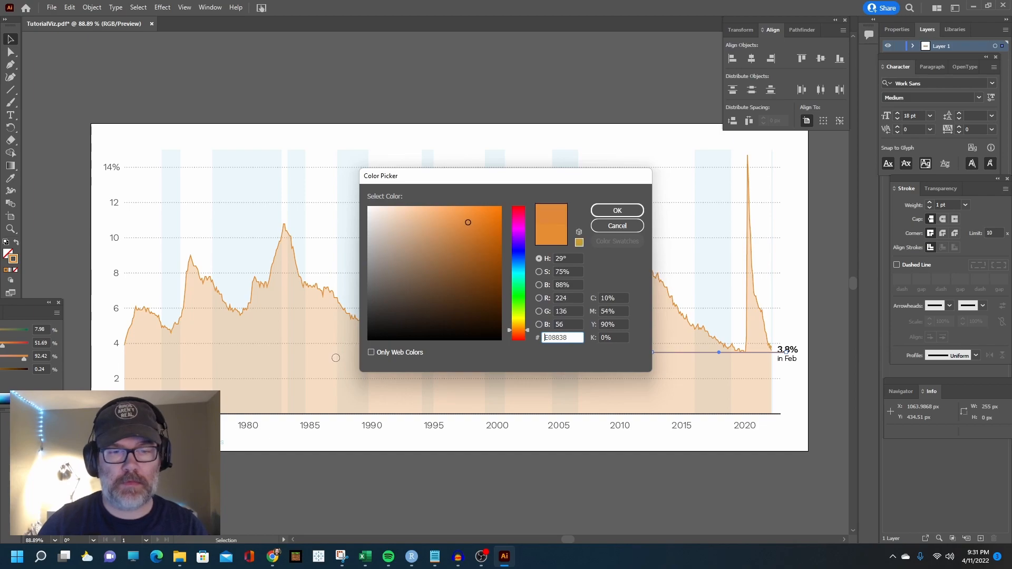
{"action": "left_click", "coordinate": [370, 341]}
{"action": "left_click", "coordinate": [605, 209]}
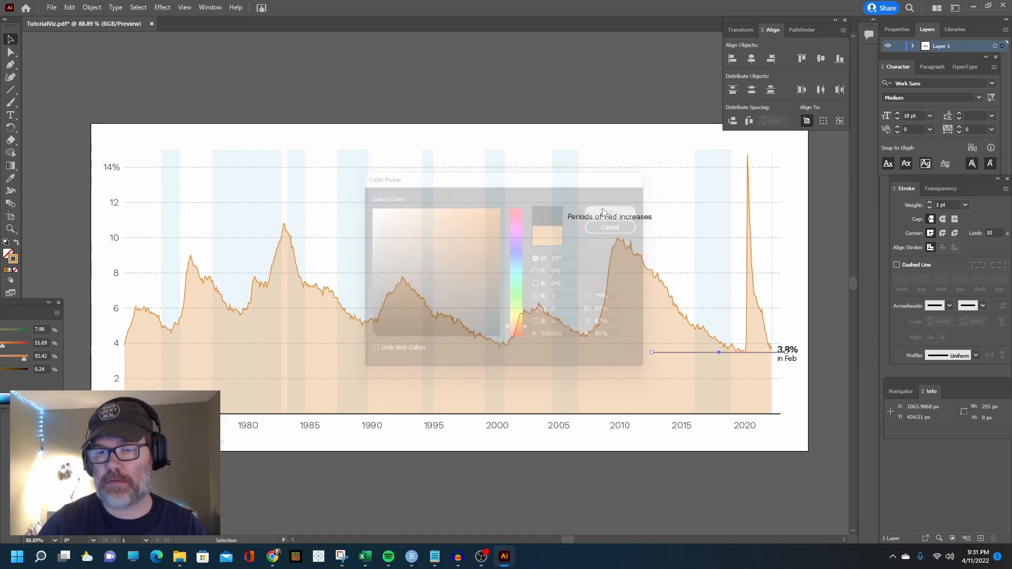
{"action": "left_click_drag", "start_coordinate": [653, 353], "coordinate": [773, 354]}
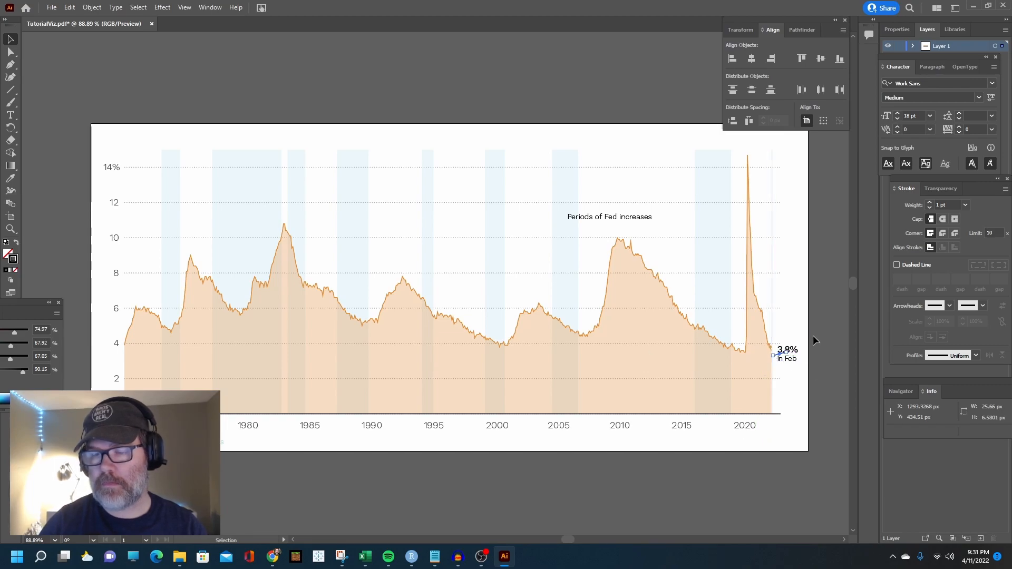
{"action": "key", "text": "ctrl+z"}
{"action": "left_click_drag", "start_coordinate": [653, 352], "coordinate": [766, 352]}
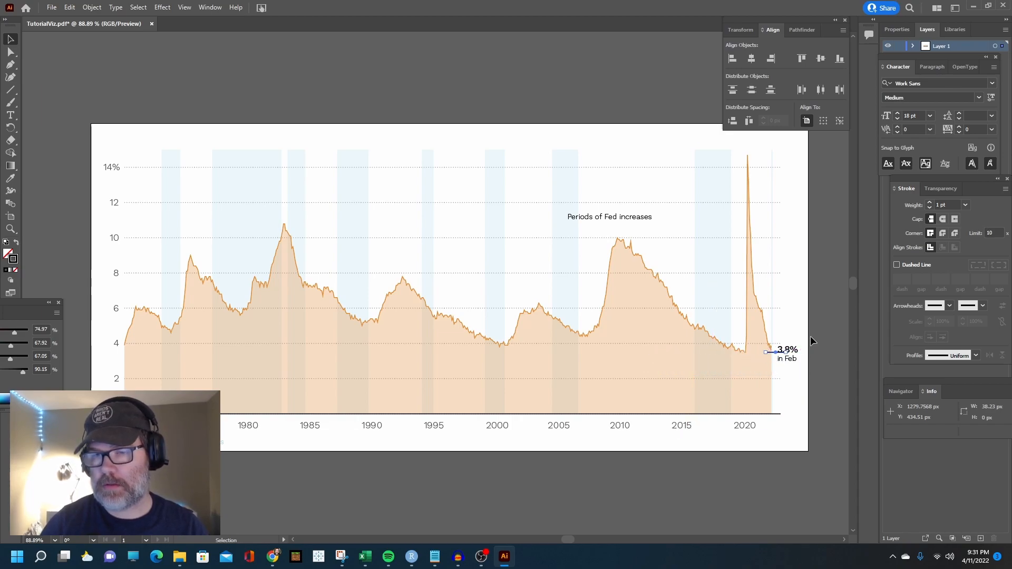
Nudge the black line to the end of the unemployment curve and move the "3.8% in Feb" label just beyond it
{"action": "key", "text": "Left"}
{"action": "key", "text": "Up"}
{"action": "key", "text": "Up"}
{"action": "key", "text": "Up"}
{"action": "key", "text": "Up"}
{"action": "key", "text": "Up"}
{"action": "key", "text": "Up"}
{"action": "key", "text": "Up"}
{"action": "key", "text": "Up"}
{"action": "key", "text": "Up"}
{"action": "key", "text": "Up"}
{"action": "key", "text": "Right"}
{"action": "key", "text": "Right"}
{"action": "key", "text": "Right"}
{"action": "key", "text": "Right"}
{"action": "key", "text": "Right"}
{"action": "key", "text": "Right"}
{"action": "key", "text": "Right"}
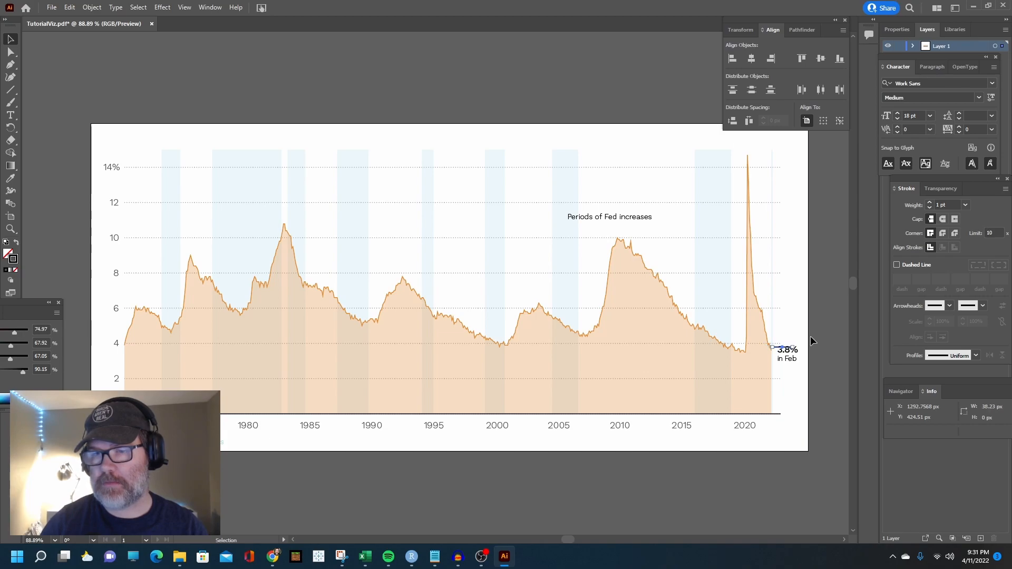
{"action": "mouse_move", "coordinate": [787, 356]}
{"action": "left_mouse_down"}
{"action": "mouse_move", "coordinate": [807, 351]}
{"action": "mouse_move", "coordinate": [783, 346]}
{"action": "mouse_move", "coordinate": [792, 347]}
{"action": "left_mouse_up"}
{"action": "key", "text": "ctrl+shift+a"}
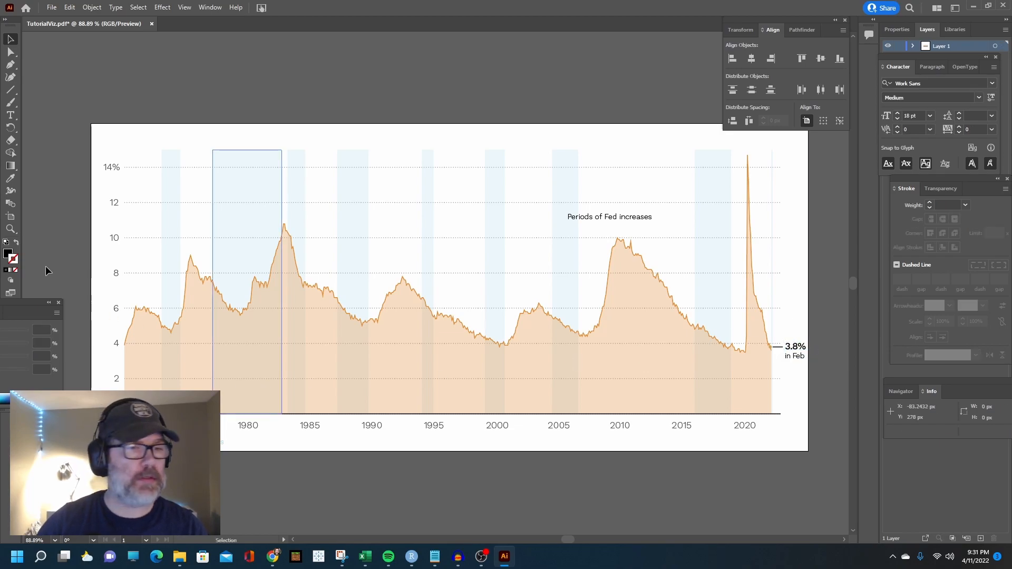
Enlarge the artboard on all four sides to about 1406 by 663 px
{"action": "left_click", "coordinate": [10, 216]}
{"action": "left_click_drag", "start_coordinate": [811, 288], "coordinate": [824, 288]}
{"action": "left_click_drag", "start_coordinate": [90, 290], "coordinate": [80, 290]}
{"action": "left_click_drag", "start_coordinate": [452, 124], "coordinate": [452, 112]}
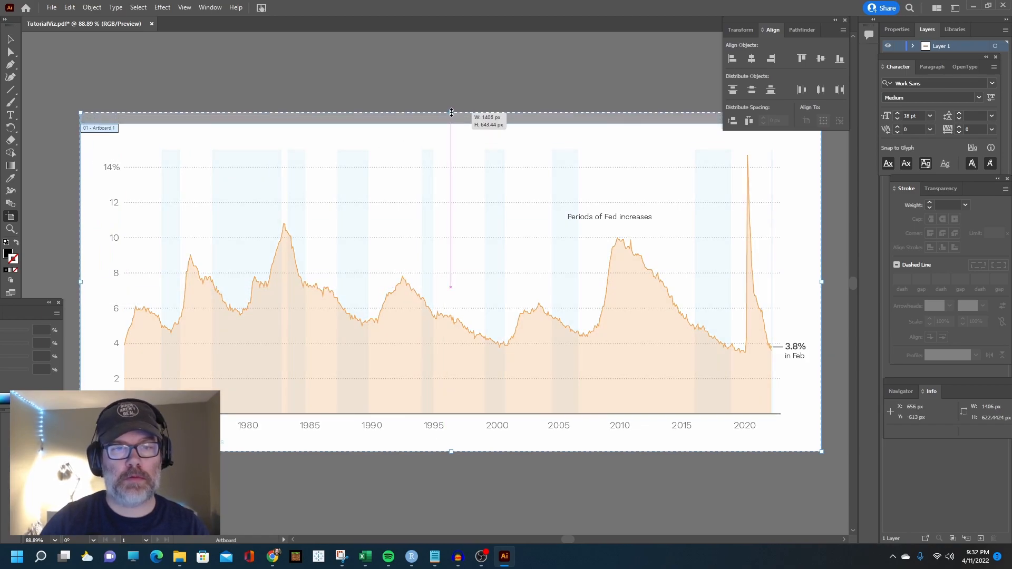
{"action": "left_click_drag", "start_coordinate": [452, 451], "coordinate": [453, 462]}
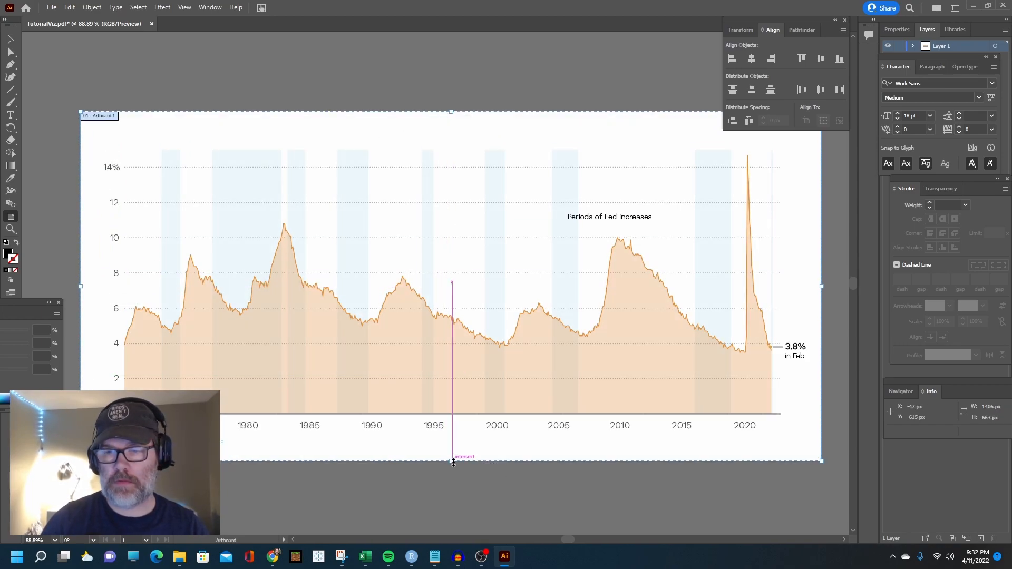
{"action": "key", "text": "v"}
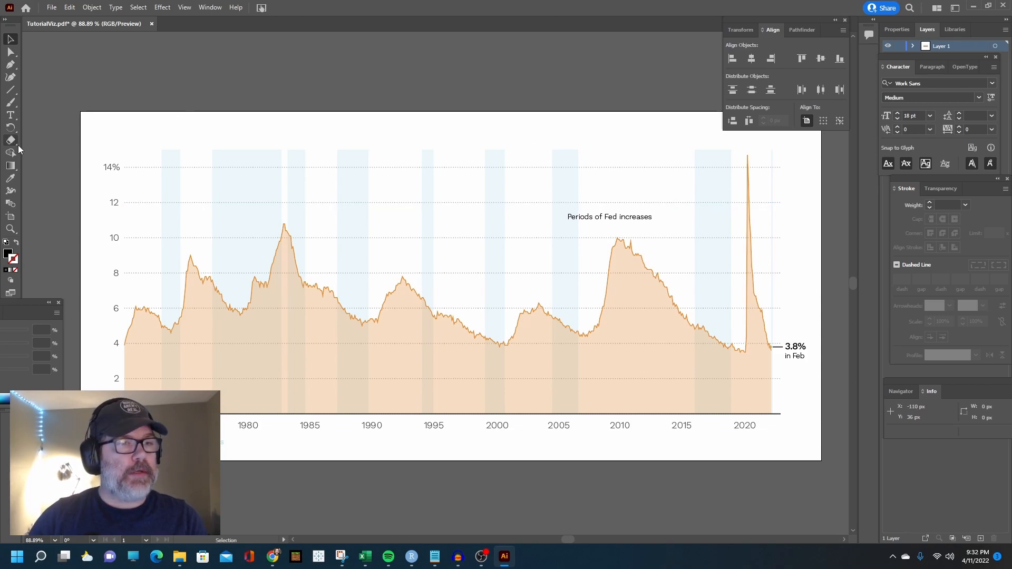
Draw a horizontal line about 93 px long near the chart's middle and give it a 0.5 pt stroke
{"action": "left_click_drag", "start_coordinate": [10, 91], "coordinate": [63, 138]}
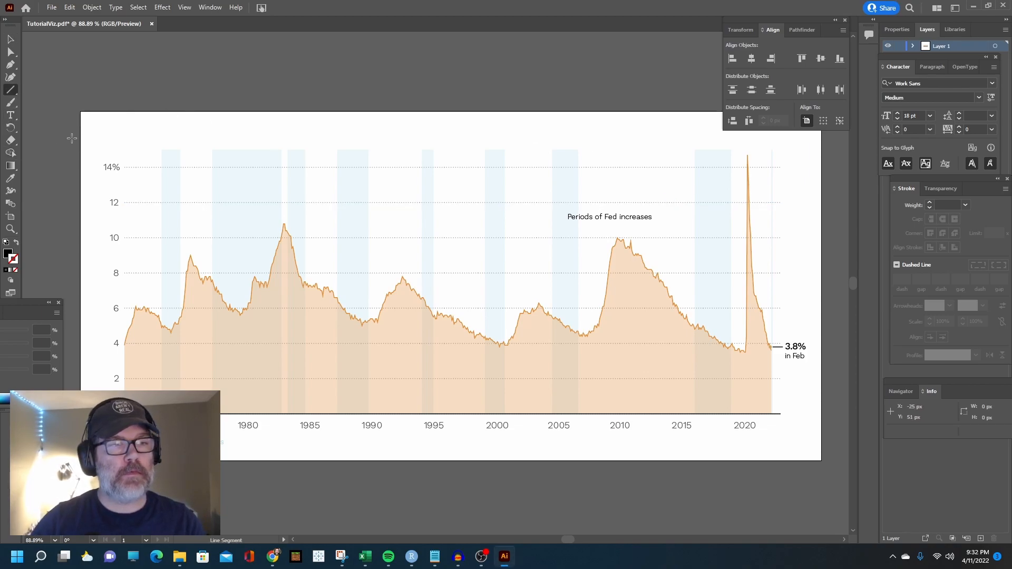
{"action": "left_click_drag", "start_coordinate": [562, 218], "coordinate": [514, 219]}
{"action": "key", "text": "v"}
{"action": "key", "text": "ctrl+c"}
{"action": "key", "text": "ctrl+v"}
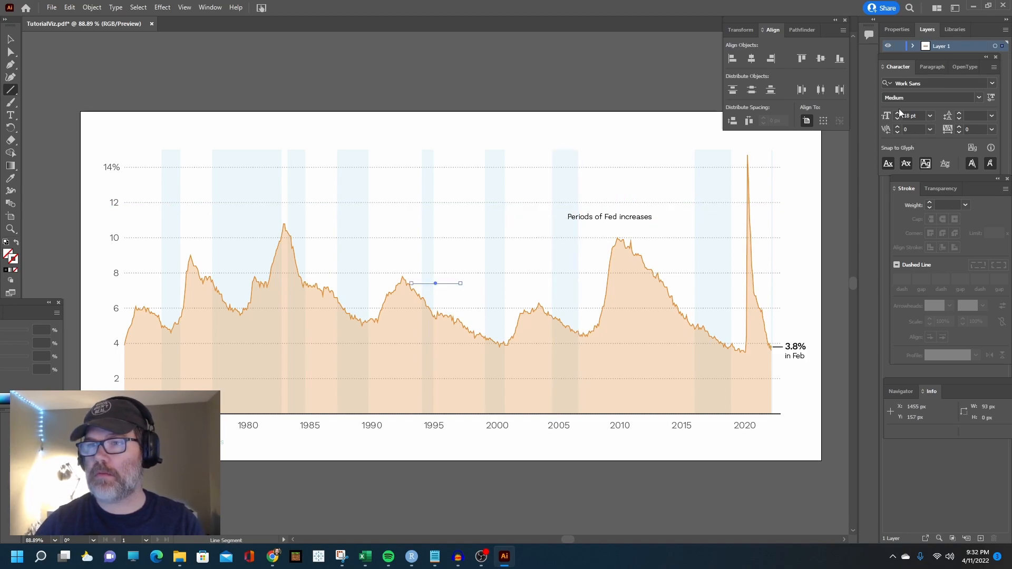
{"action": "left_click", "coordinate": [928, 201]}
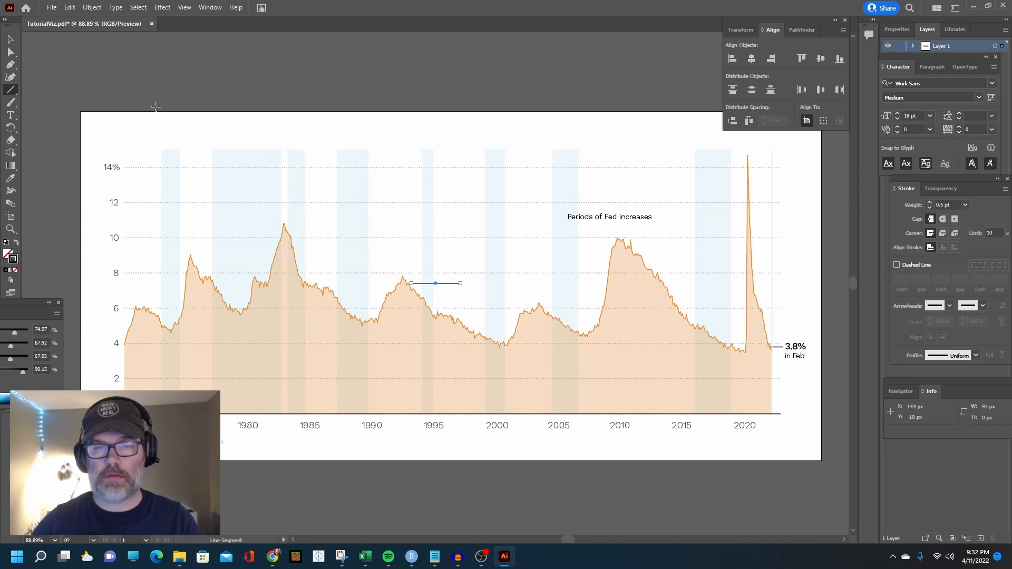
Place a copy of the line after the "Periods of Fed increases" label and move the original in front of the label
{"action": "left_click", "coordinate": [10, 39]}
{"action": "left_click_drag", "start_coordinate": [446, 282], "coordinate": [665, 216]}
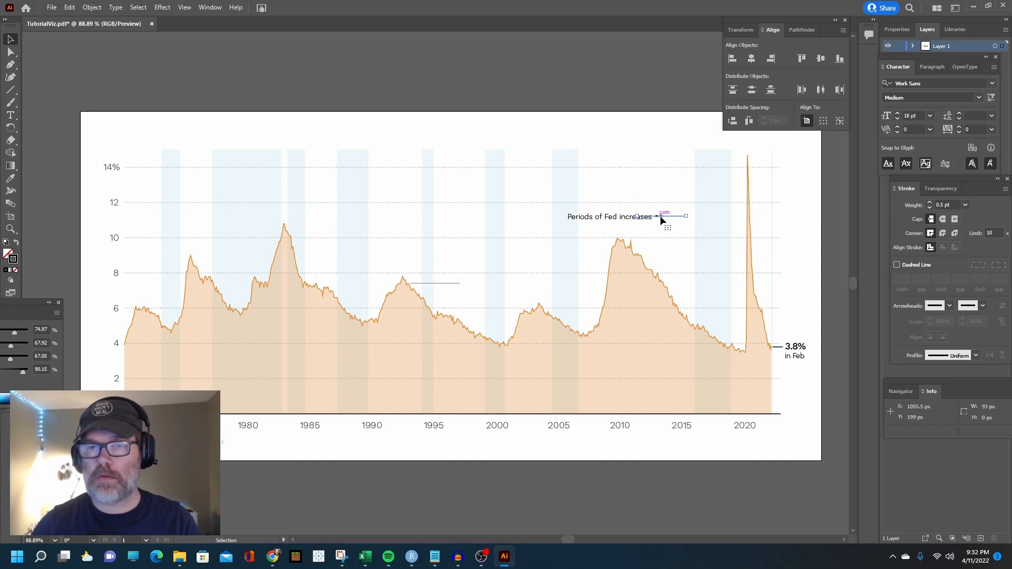
{"action": "left_click_drag", "start_coordinate": [670, 216], "coordinate": [686, 217]}
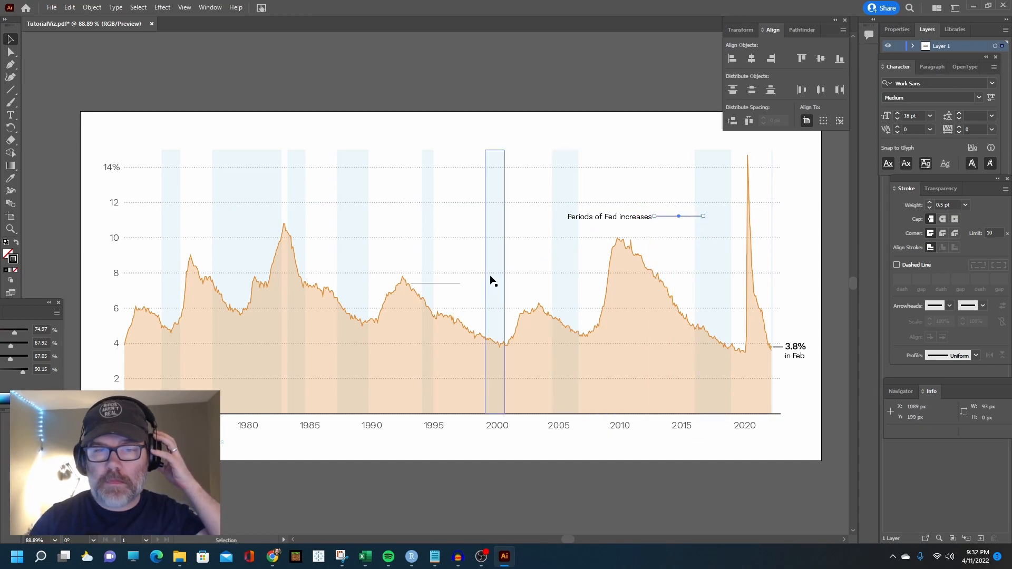
{"action": "left_click_drag", "start_coordinate": [451, 284], "coordinate": [547, 216]}
{"action": "left_click", "coordinate": [680, 211]}
{"action": "left_click", "coordinate": [677, 216]}
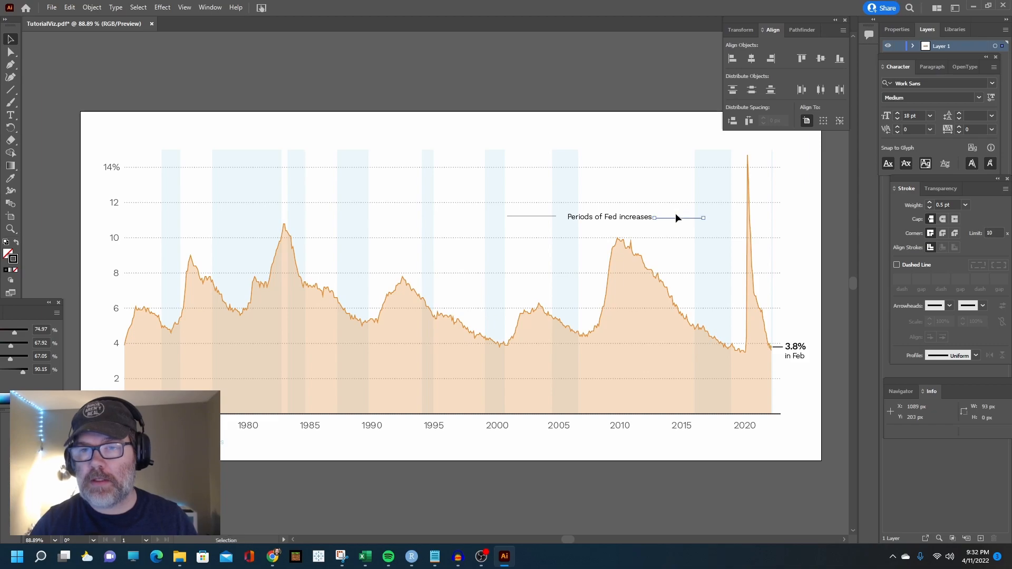
Shorten the line after the "Periods of Fed increases" label to about 65 px and shift the line before it against the text
{"action": "left_click_drag", "start_coordinate": [702, 217], "coordinate": [689, 217]}
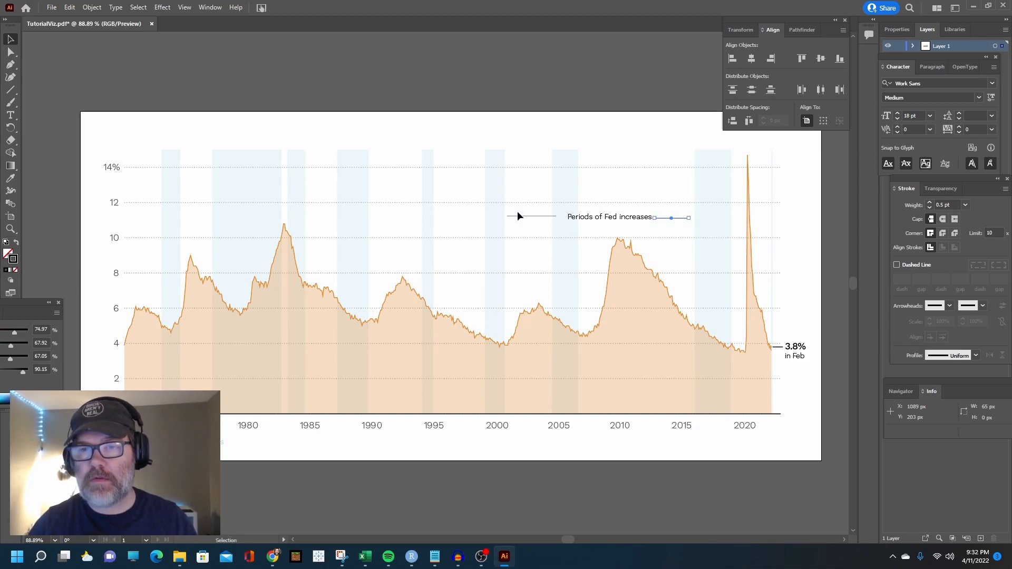
{"action": "left_click_drag", "start_coordinate": [540, 218], "coordinate": [547, 223]}
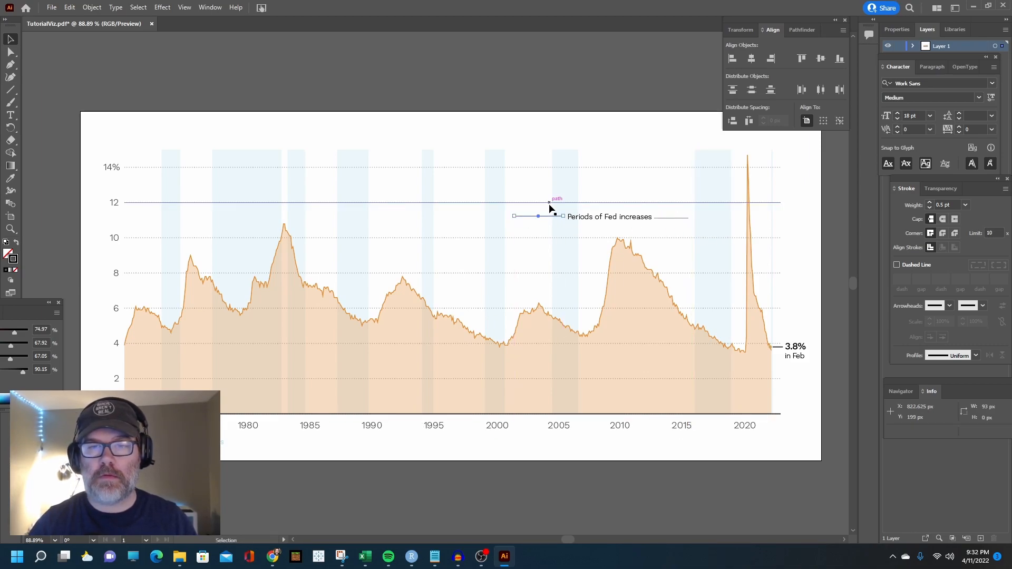
{"action": "key", "text": "shift+Down"}
{"action": "key", "text": "ctrl+z"}
{"action": "key", "text": "ctrl+z"}
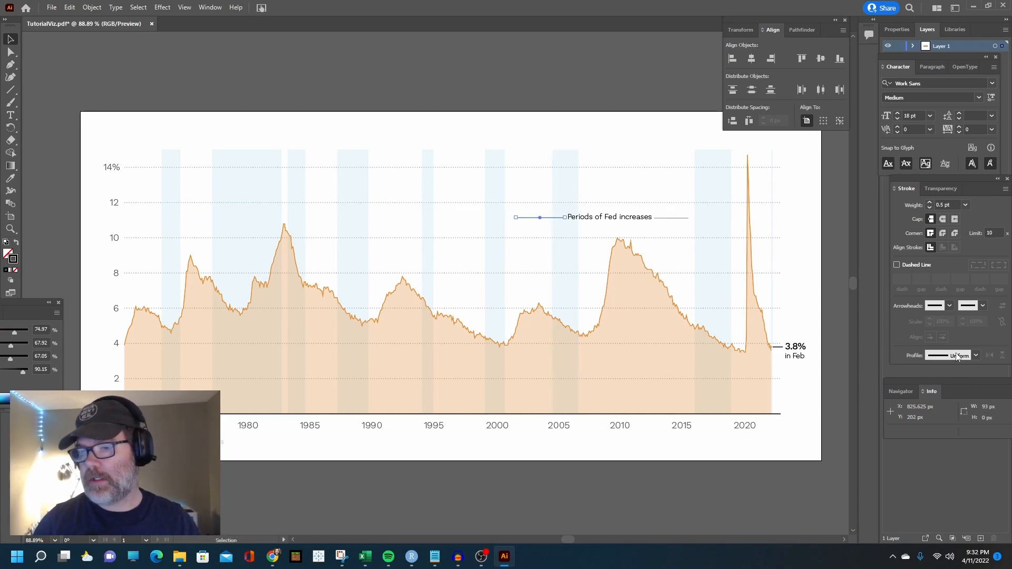
Add arrowheads to the outer ends of both lines flanking "Periods of Fed increases" so they point away from the text
{"action": "left_click", "coordinate": [982, 306]}
{"action": "left_click", "coordinate": [942, 342]}
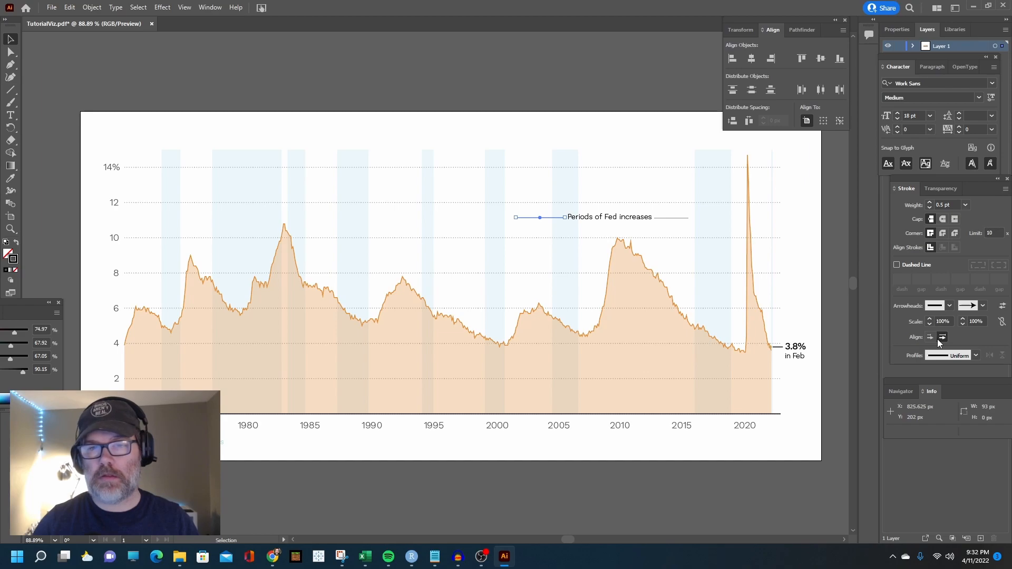
{"action": "left_click", "coordinate": [597, 77]}
{"action": "left_click", "coordinate": [673, 218]}
{"action": "left_click", "coordinate": [945, 307]}
{"action": "left_click", "coordinate": [913, 342]}
{"action": "left_click", "coordinate": [629, 99]}
{"action": "key", "text": "a"}
{"action": "left_click", "coordinate": [668, 218]}
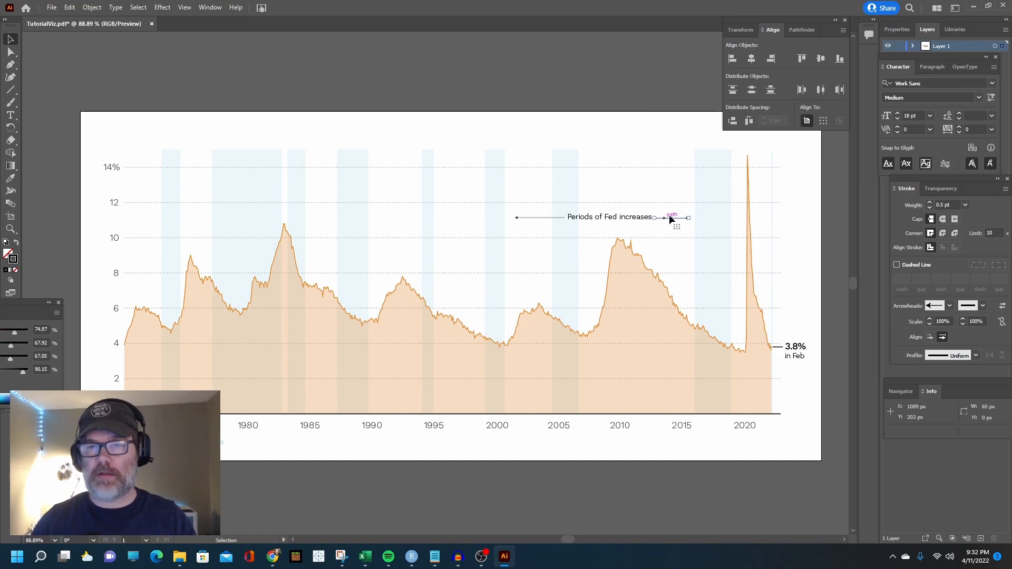
{"action": "left_click", "coordinate": [638, 61]}
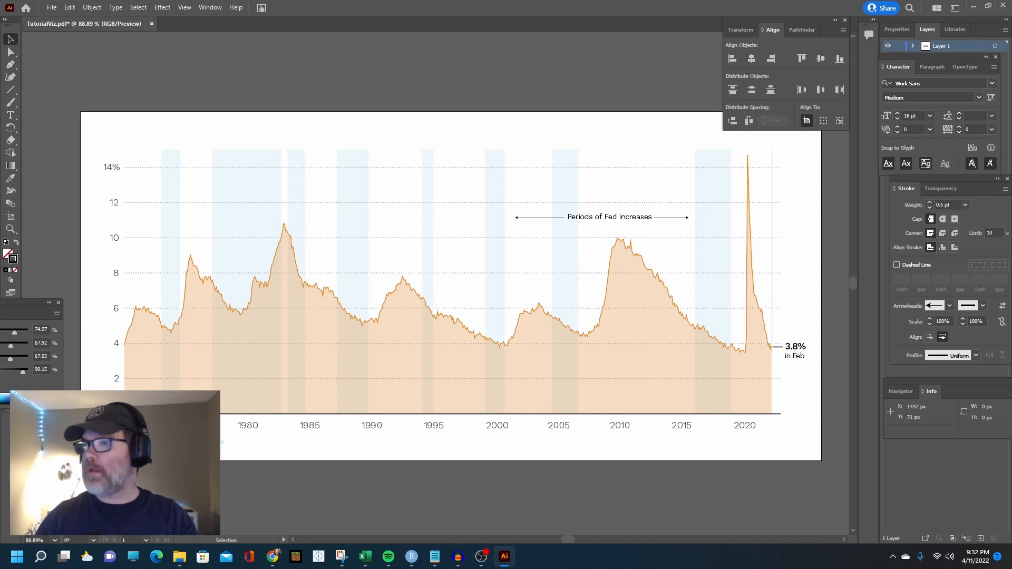
Add a text area above the chart's left part reading "How to export ggplot2 to PDF and load it into Illustrator"
{"action": "left_click_drag", "start_coordinate": [1011, 100], "coordinate": [1011, 50]}
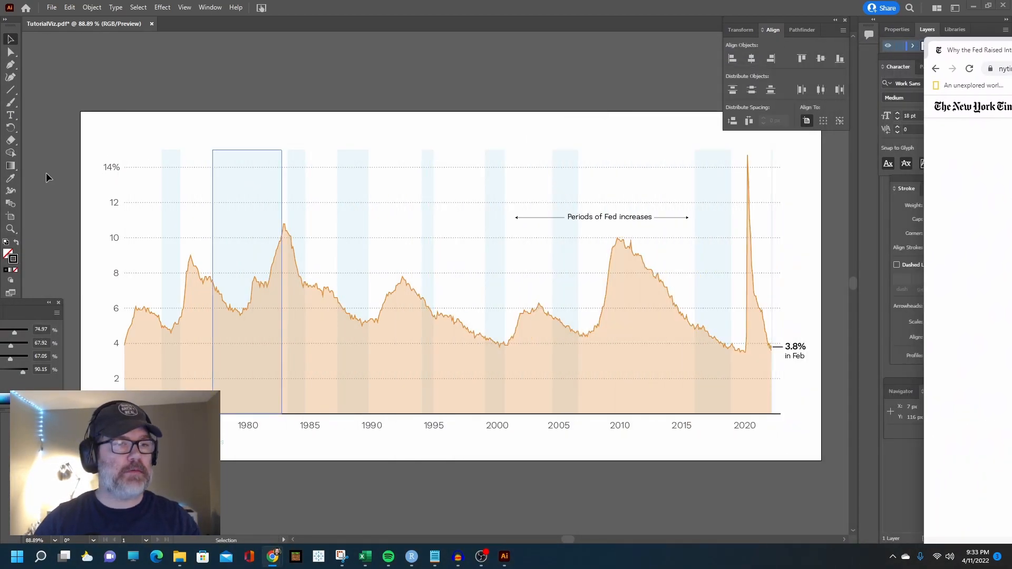
{"action": "left_click", "coordinate": [10, 115]}
{"action": "left_click_drag", "start_coordinate": [104, 118], "coordinate": [439, 141]}
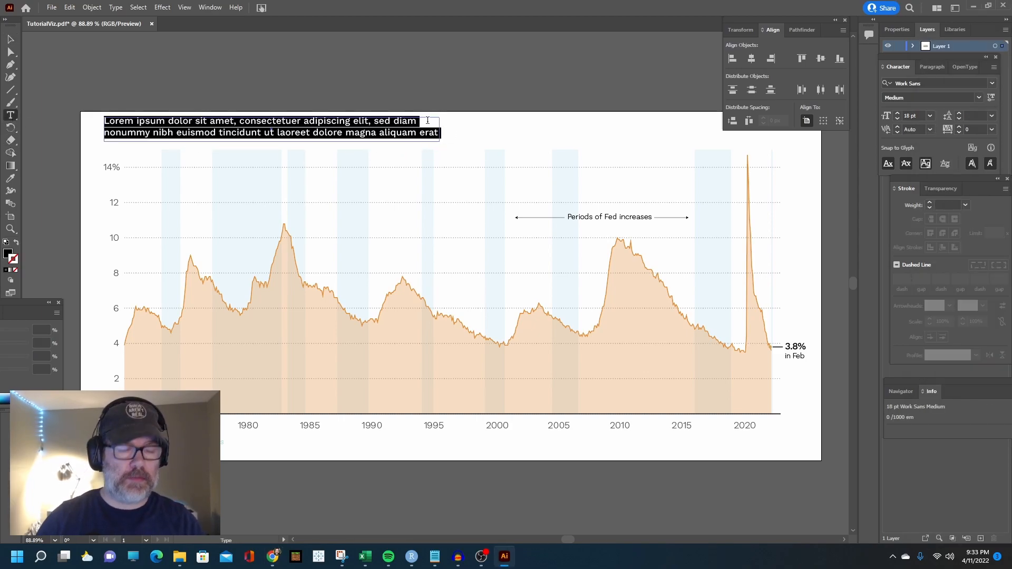
{"action": "type", "text": "How to export ggplot2 t"}
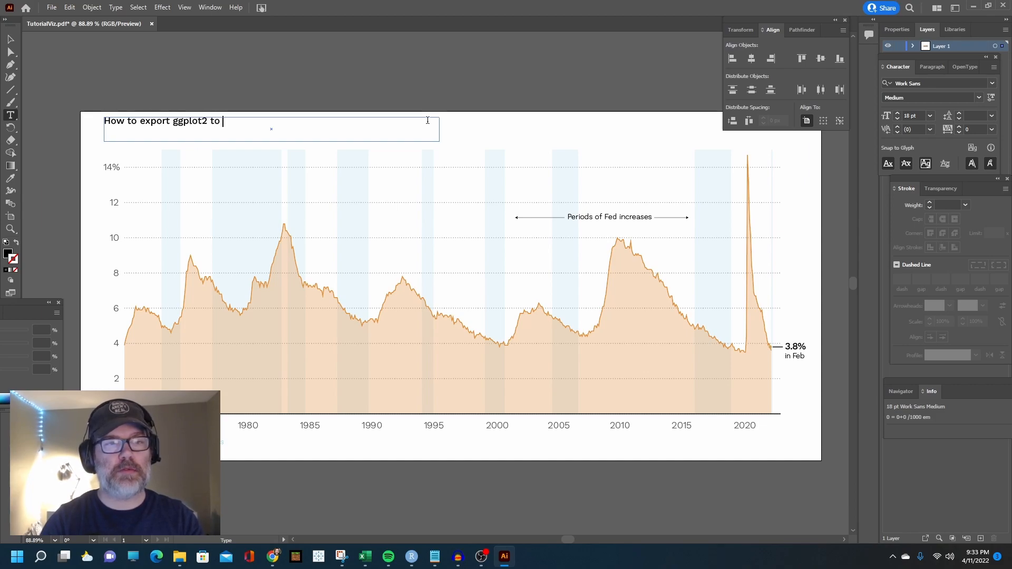
{"action": "type", "text": "oad it into Illustrat"}
{"action": "type", "text": "or"}
Set the chart title's font size to 22 pt and shift the title slightly down and to the right
{"action": "left_click", "coordinate": [897, 113]}
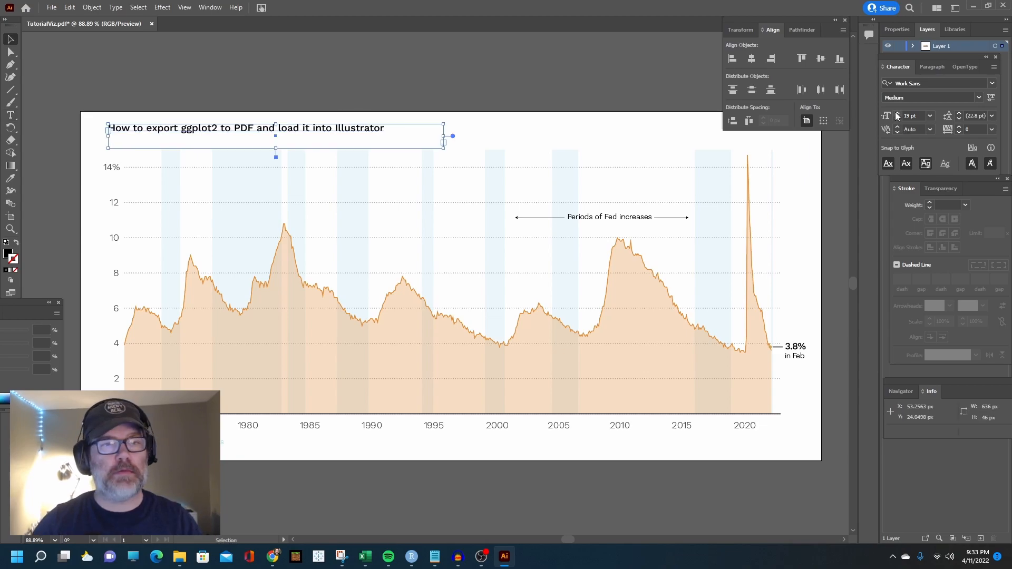
{"action": "left_click", "coordinate": [897, 114]}
{"action": "left_click", "coordinate": [897, 113]}
{"action": "left_click", "coordinate": [897, 113]}
{"action": "left_click", "coordinate": [225, 70]}
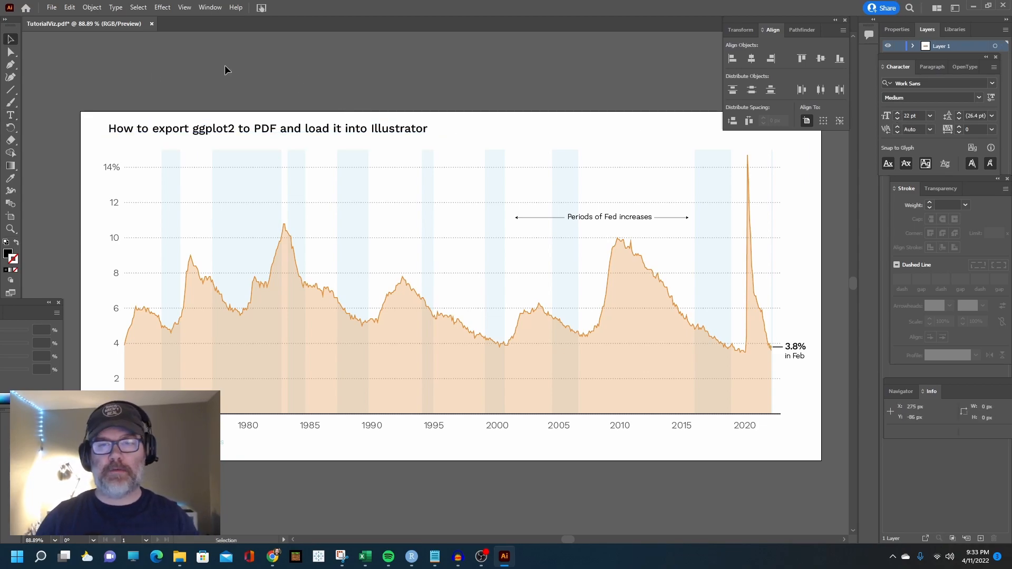
{"action": "left_click", "coordinate": [45, 6]}
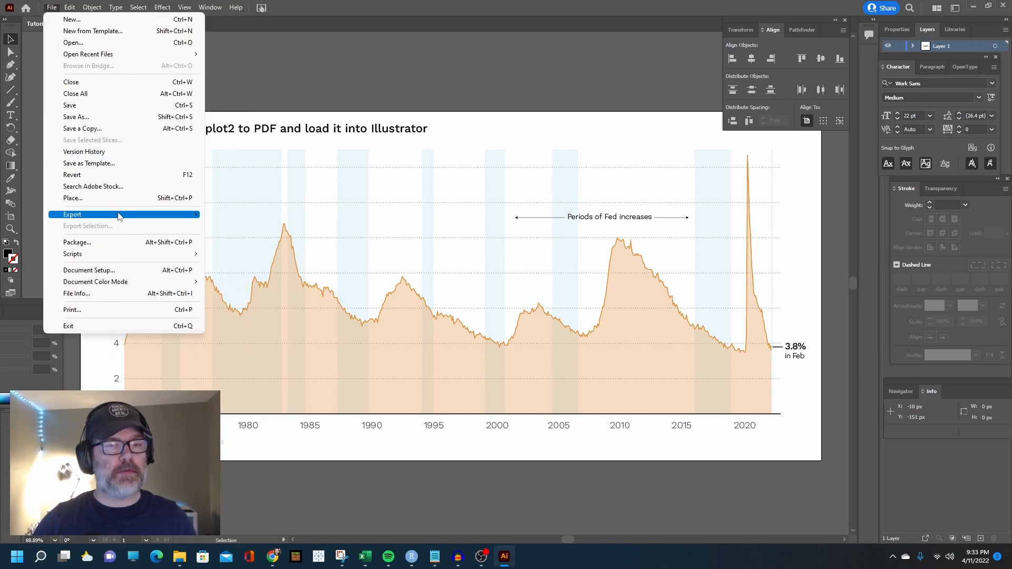
{"action": "mouse_move", "coordinate": [119, 216]}
{"action": "left_click", "coordinate": [243, 215]}
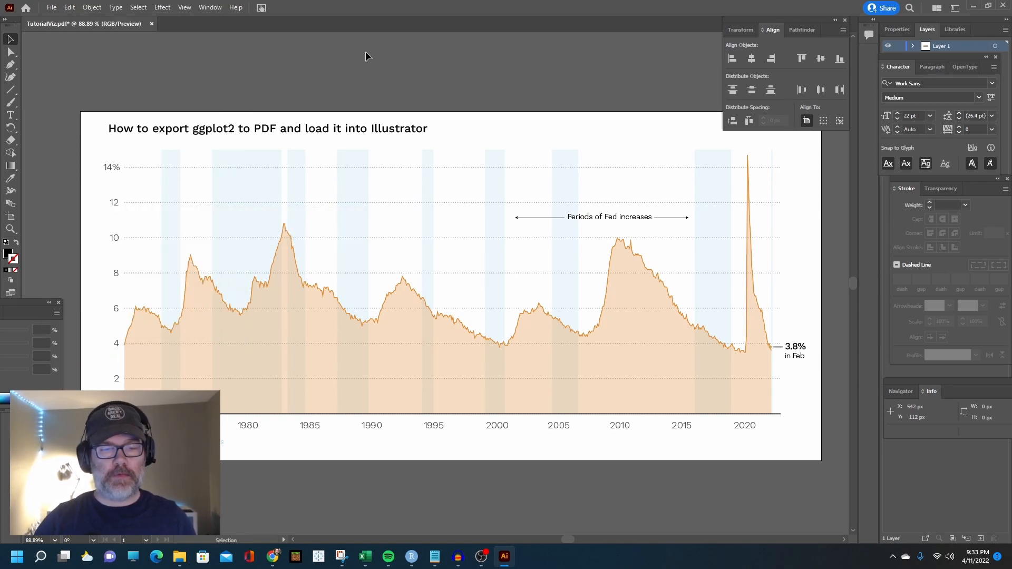
Recolor the small text line below the chart's lower left to mid-gray, about C 54, M 44, Y 44, K 9
{"action": "left_click", "coordinate": [153, 443]}
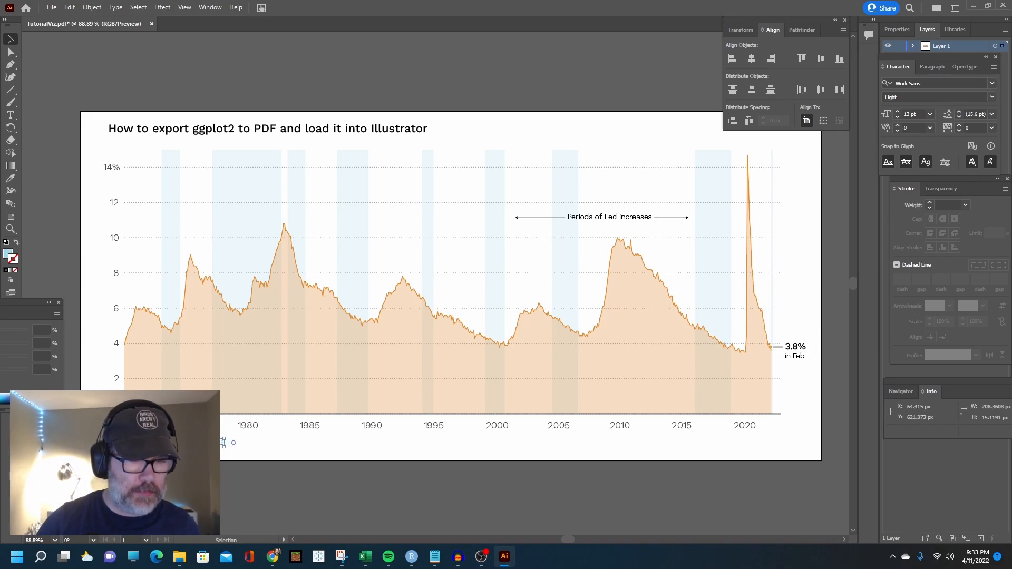
{"action": "double_click", "coordinate": [7, 255]}
{"action": "left_click_drag", "start_coordinate": [413, 283], "coordinate": [371, 283]}
{"action": "left_click", "coordinate": [612, 211]}
{"action": "left_click", "coordinate": [118, 85]}
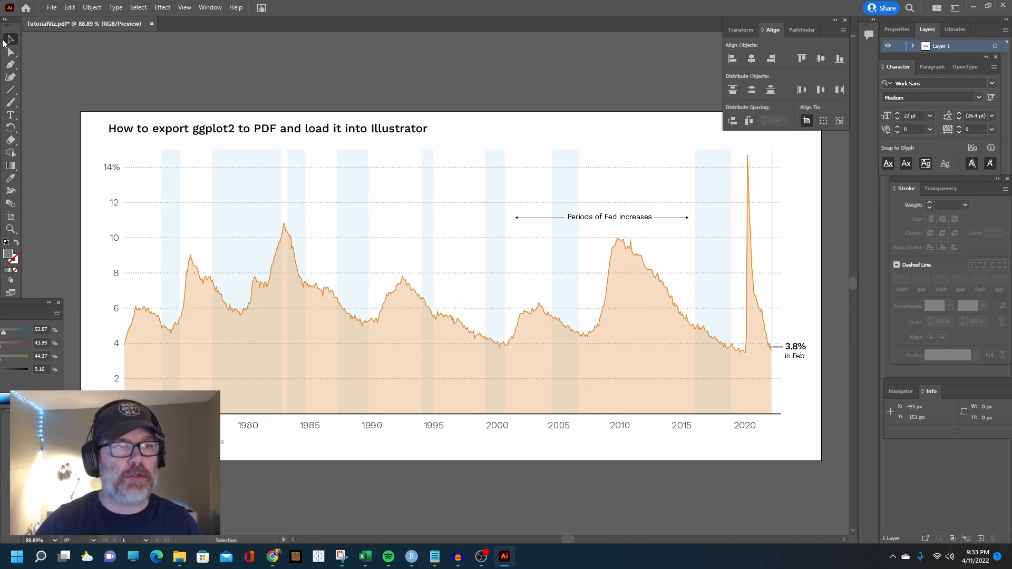
{"action": "mouse_move", "coordinate": [187, 236]}
{"action": "left_mouse_down"}
{"action": "mouse_move", "coordinate": [205, 206]}
{"action": "mouse_move", "coordinate": [187, 166]}
{"action": "left_mouse_up"}
{"action": "left_click", "coordinate": [222, 415]}
{"action": "left_click", "coordinate": [127, 82]}
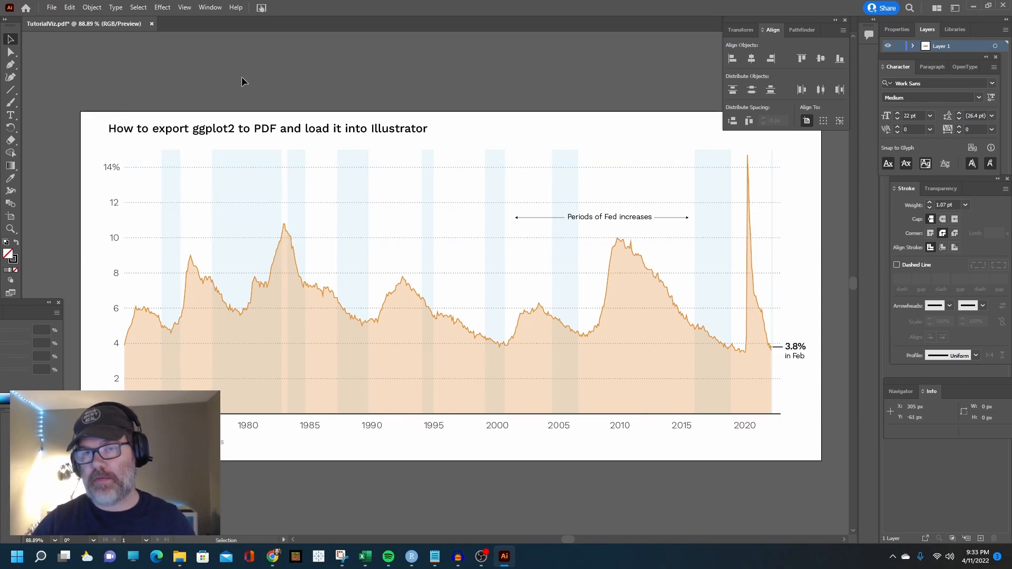